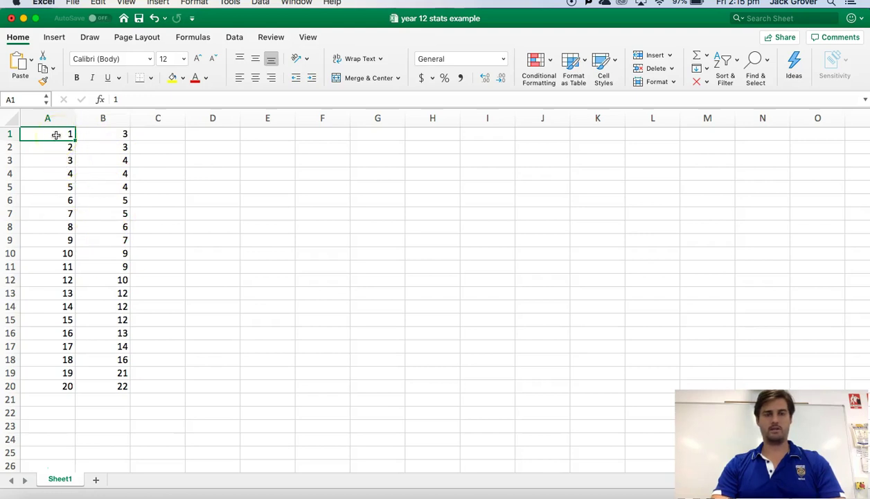
- Insert an X Y (Scatter) chart of the data in A1:B20 and enlarge it up to row 1 and across to column L
drag(56, 135, 113, 387)
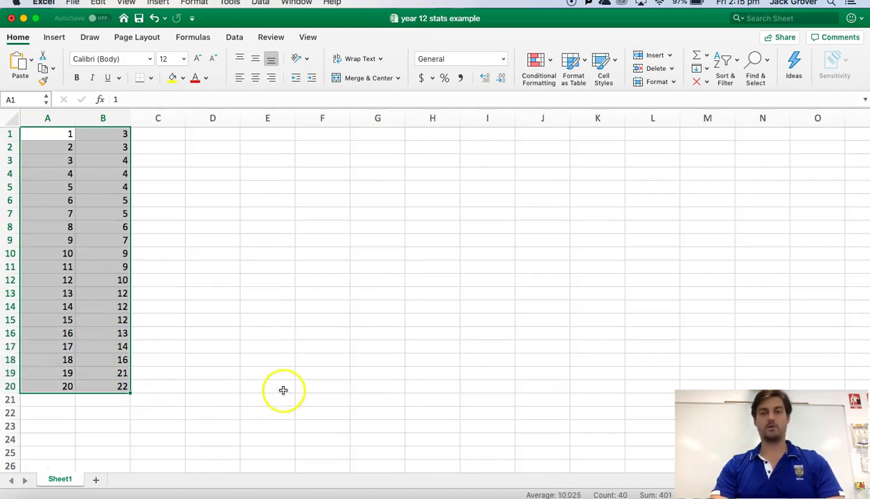
click(121, 188)
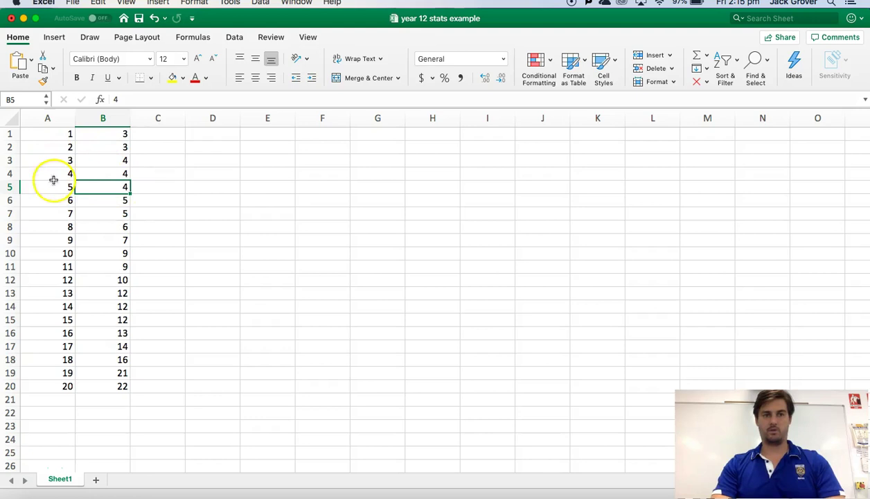
click(64, 135)
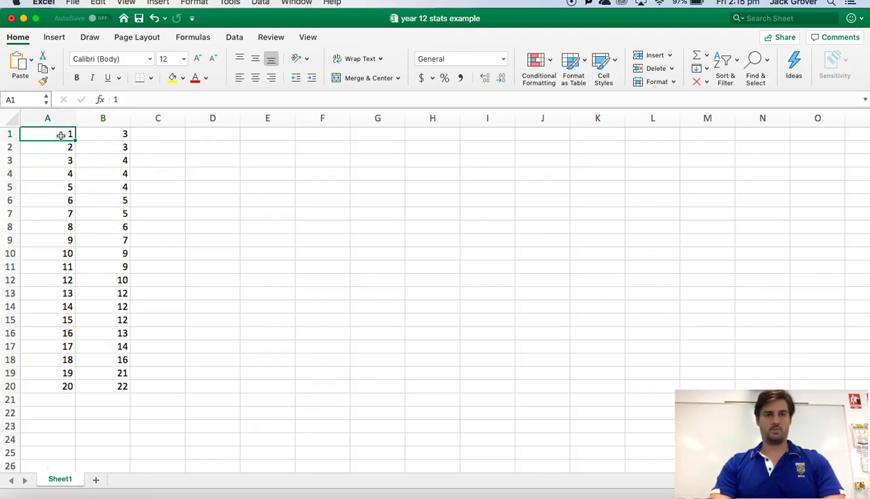
drag(70, 143, 105, 386)
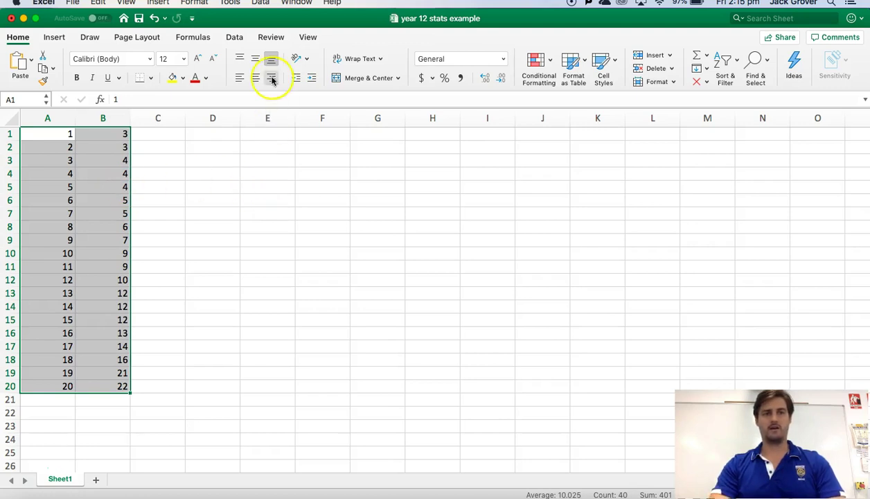
click(158, 2)
mouse_move(207, 199)
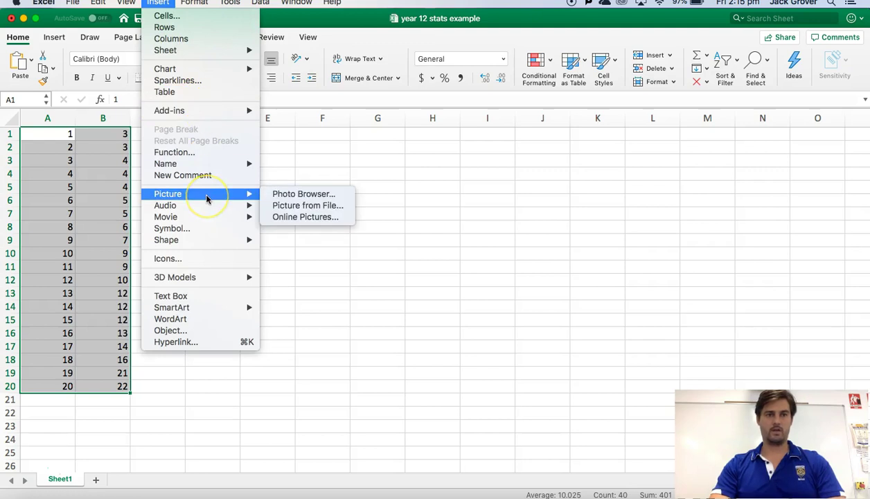
mouse_move(207, 71)
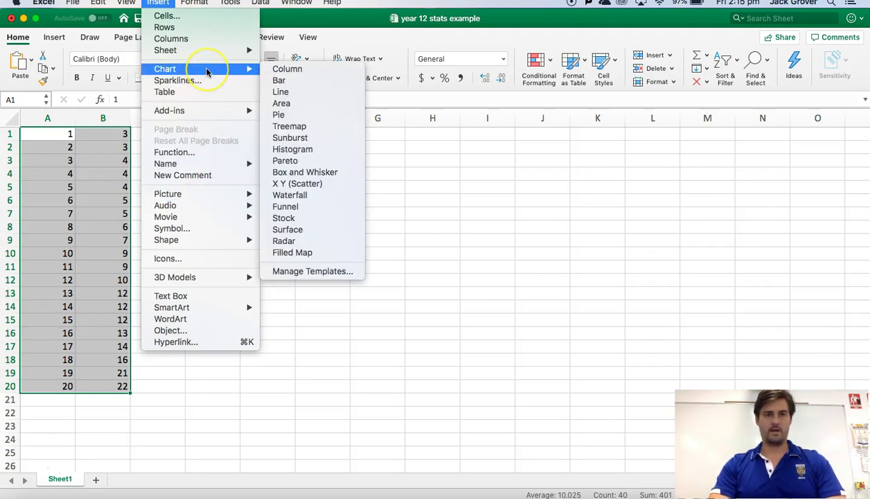
click(310, 185)
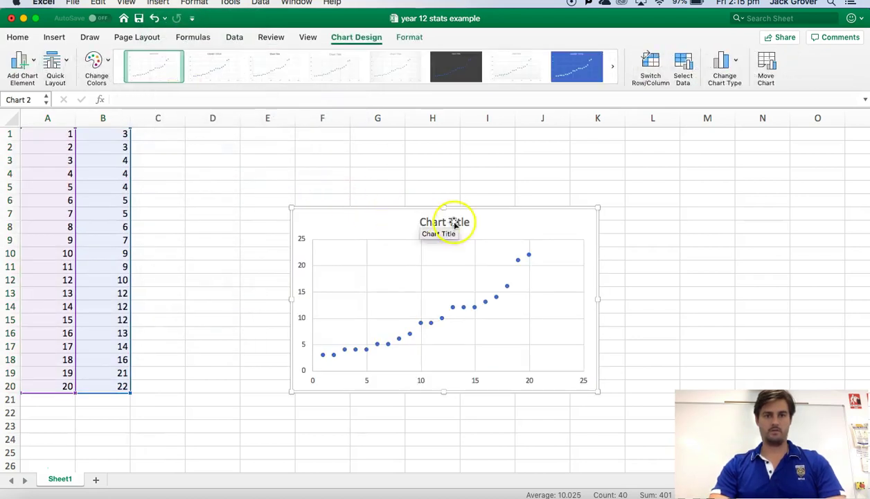
drag(600, 208, 679, 117)
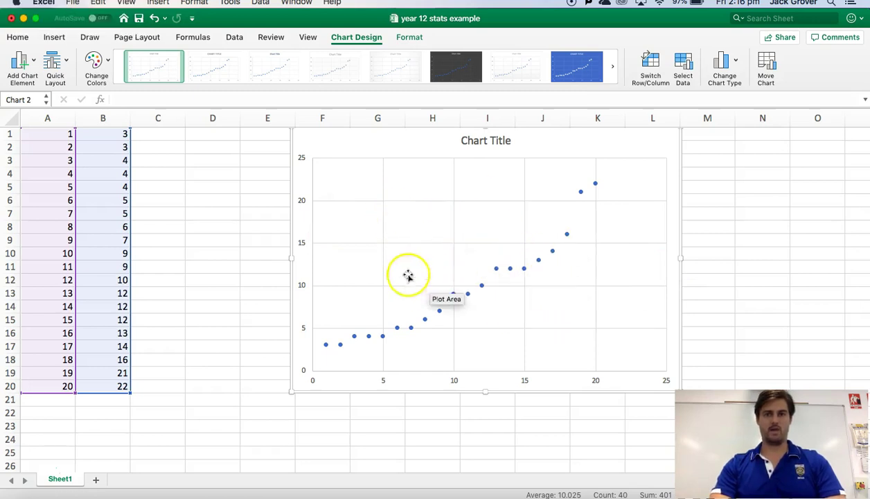
- Add a linear trendline to the scatter chart's data series
click(496, 269)
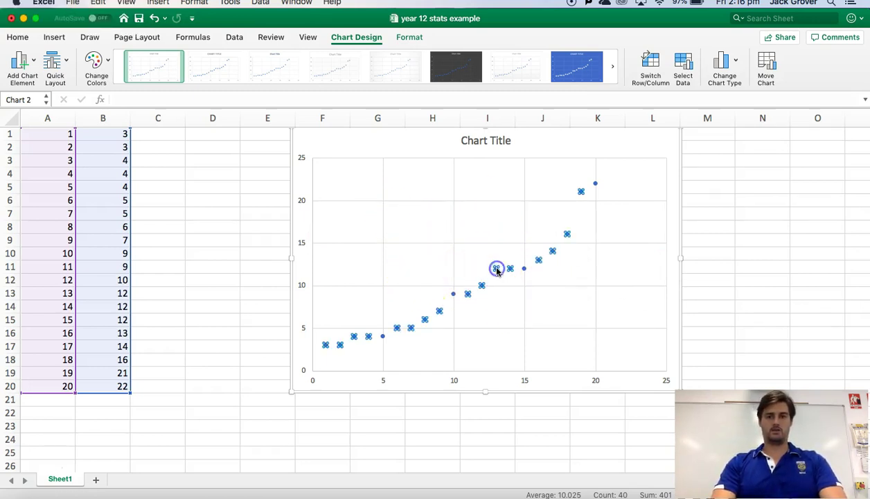
click(490, 266)
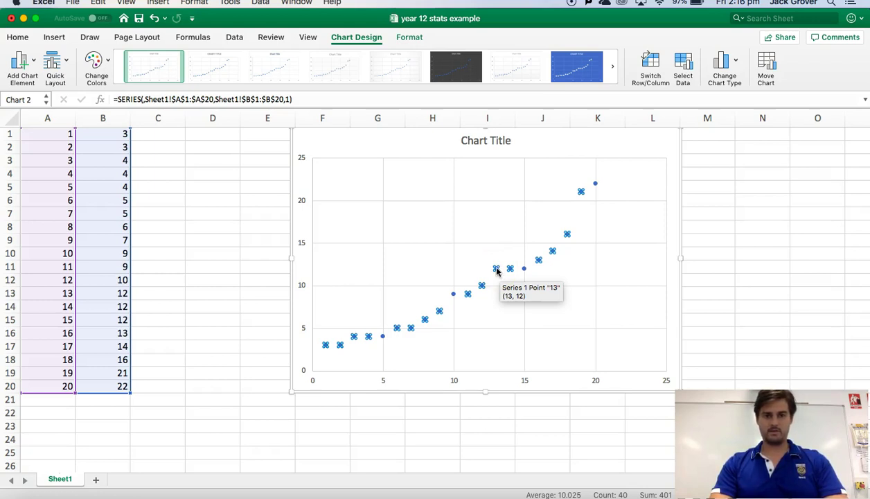
right_click(497, 270)
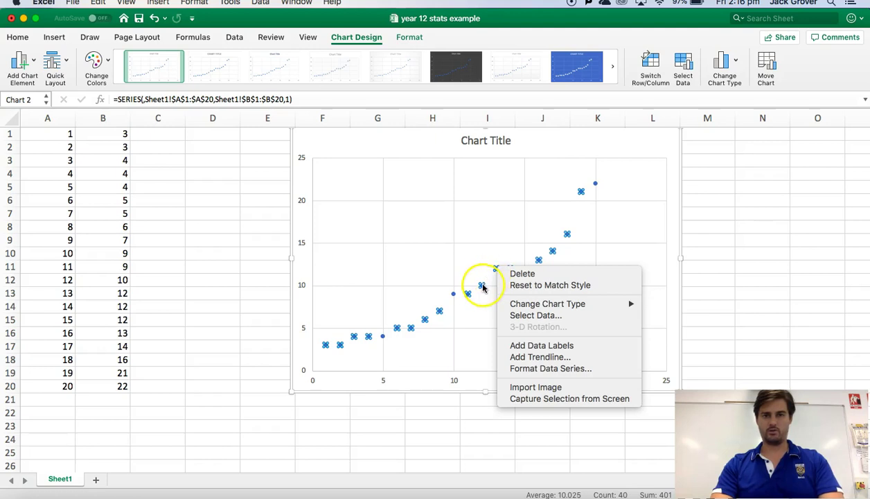
click(495, 270)
click(497, 270)
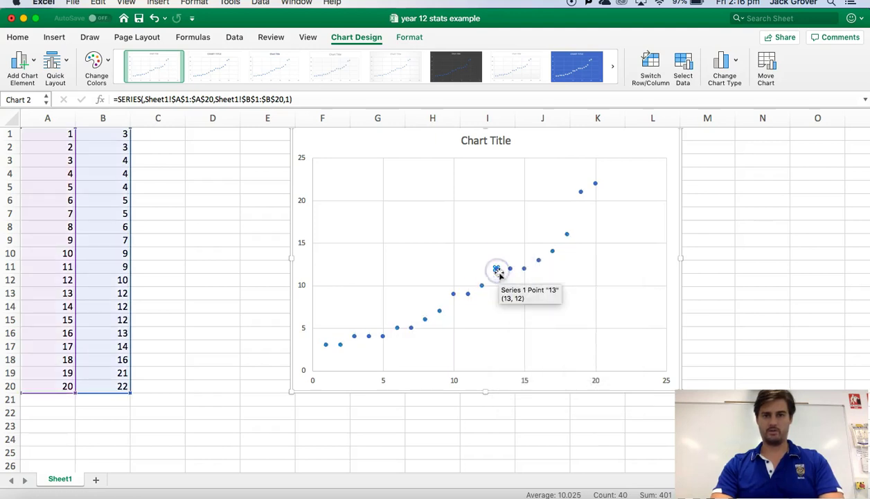
click(497, 273)
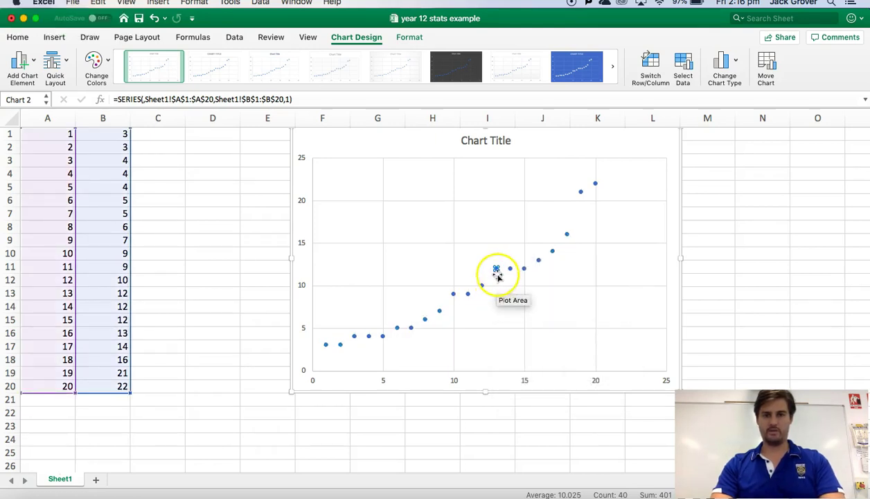
right_click(497, 272)
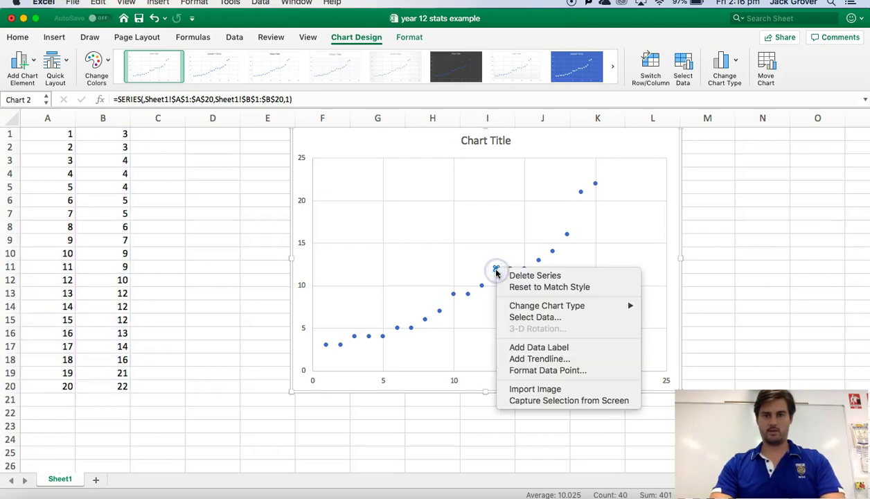
click(561, 359)
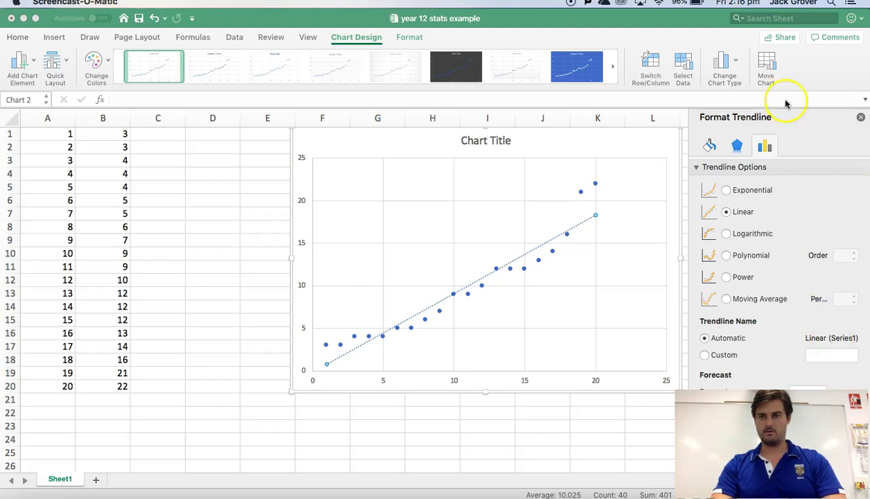
- Display the trendline's equation and R-squared value on the chart
drag(692, 21, 513, 20)
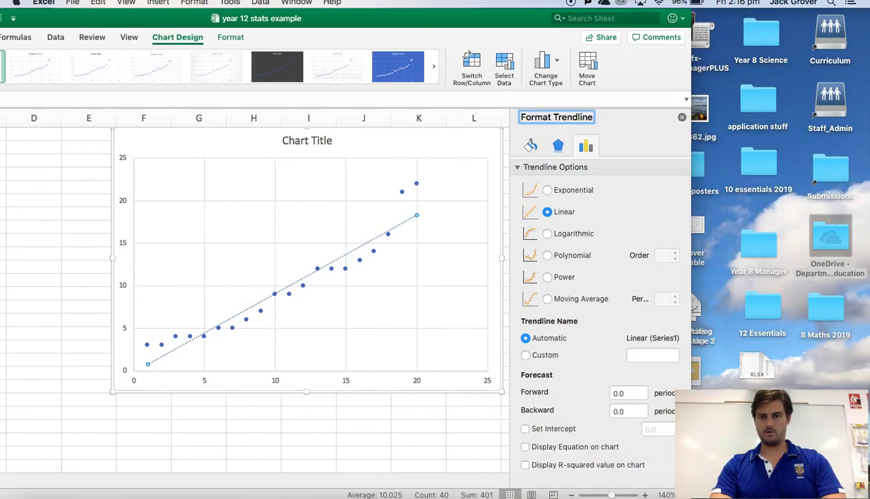
click(526, 449)
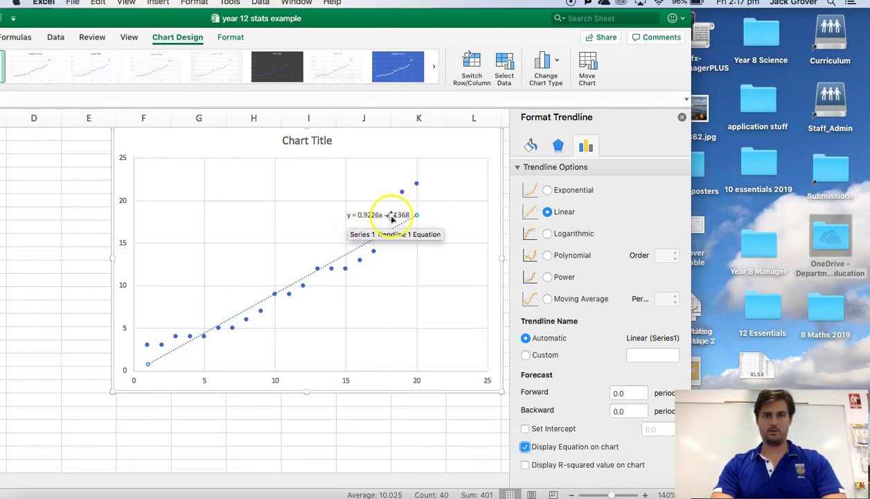
click(525, 466)
double_click(521, 20)
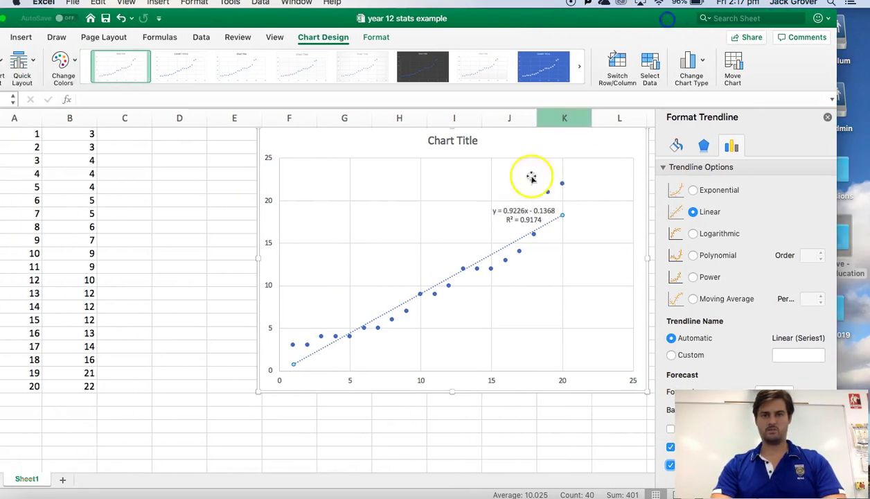
- Examine the trendline label's equation, its x-coefficient and the R-squared value against the data table
click(522, 214)
click(535, 215)
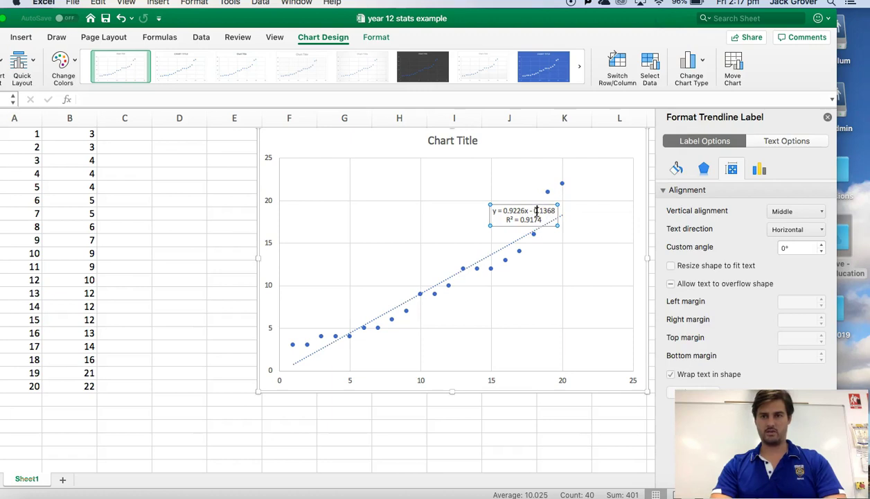
click(531, 211)
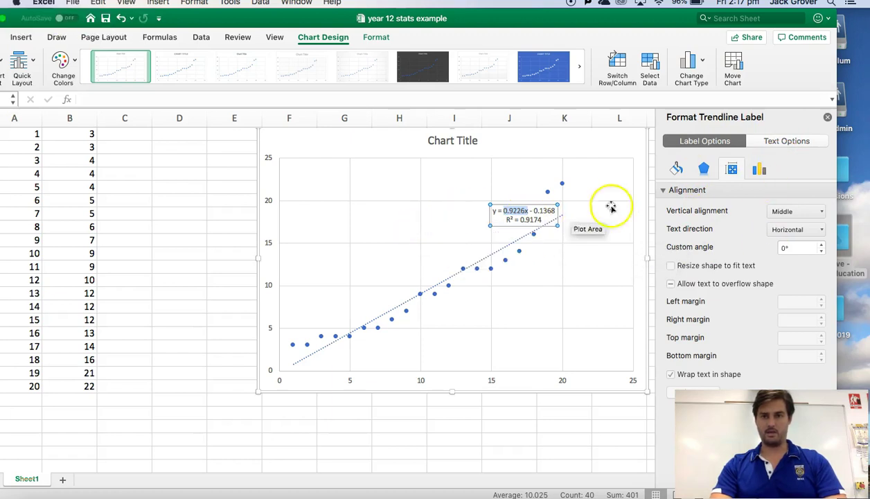
click(480, 216)
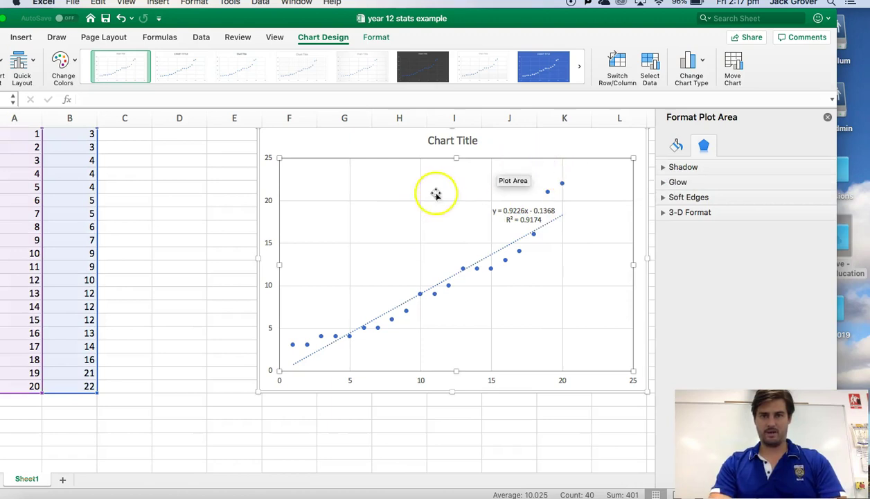
click(513, 152)
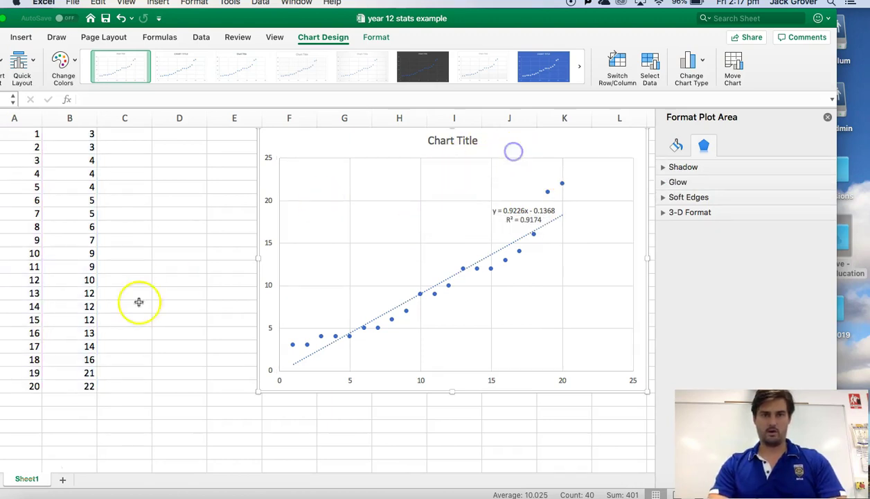
double_click(538, 26)
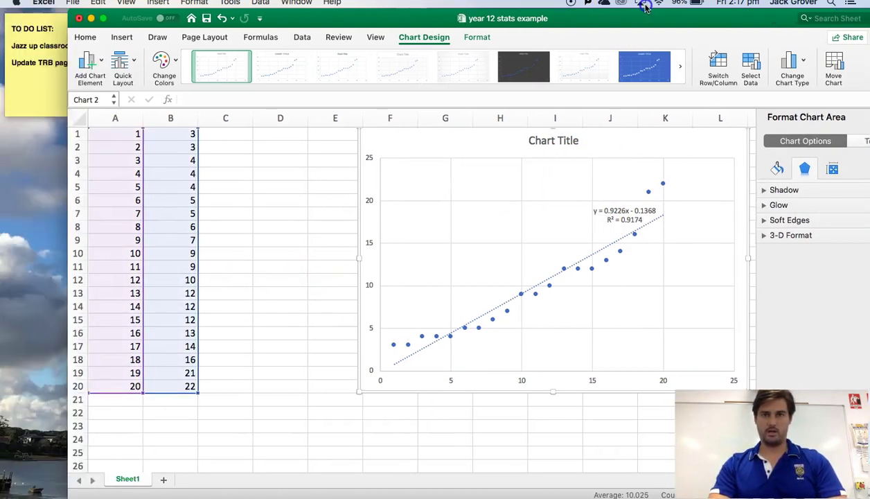
click(210, 237)
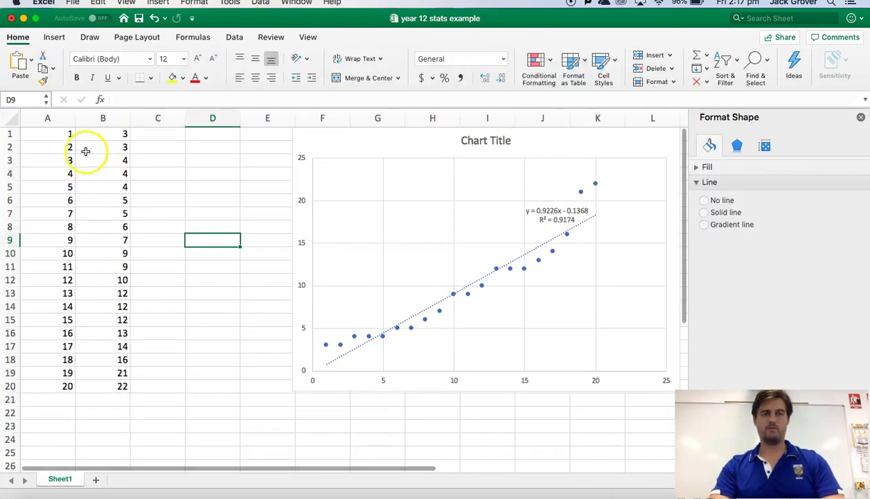
click(179, 175)
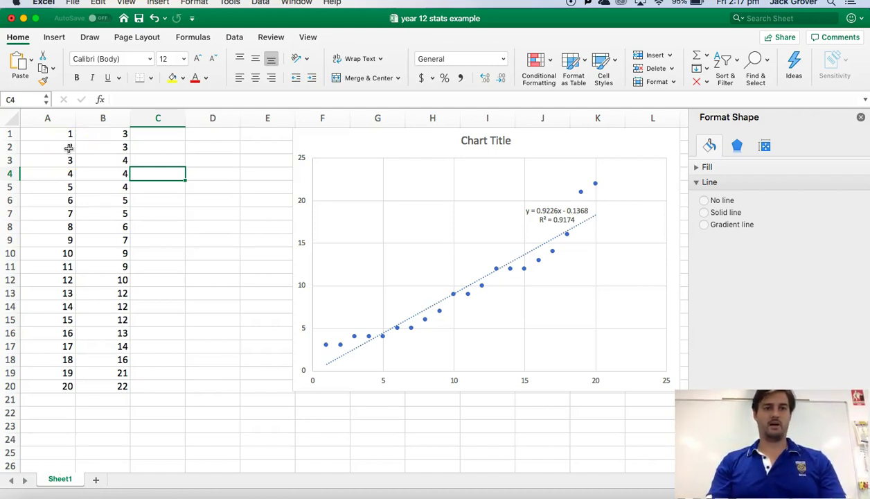
- Highlight the data pair in cells A2:B2 with a yellow fill
drag(69, 148, 115, 149)
click(174, 78)
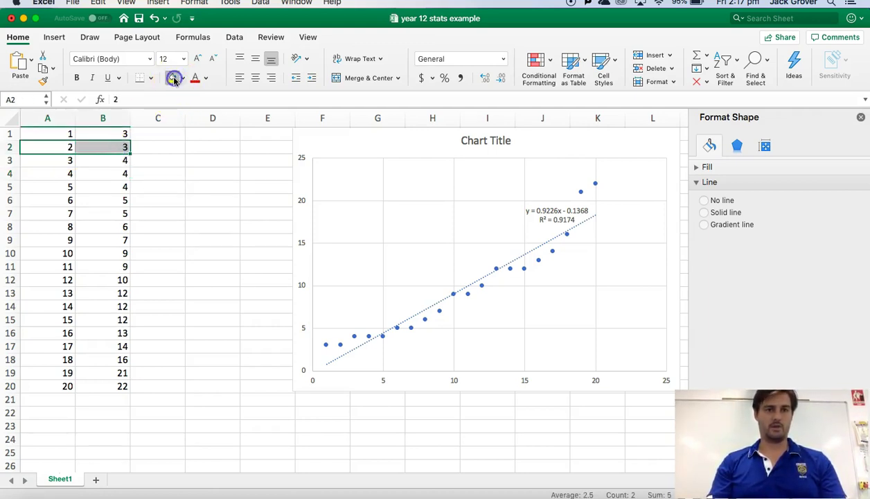
click(163, 188)
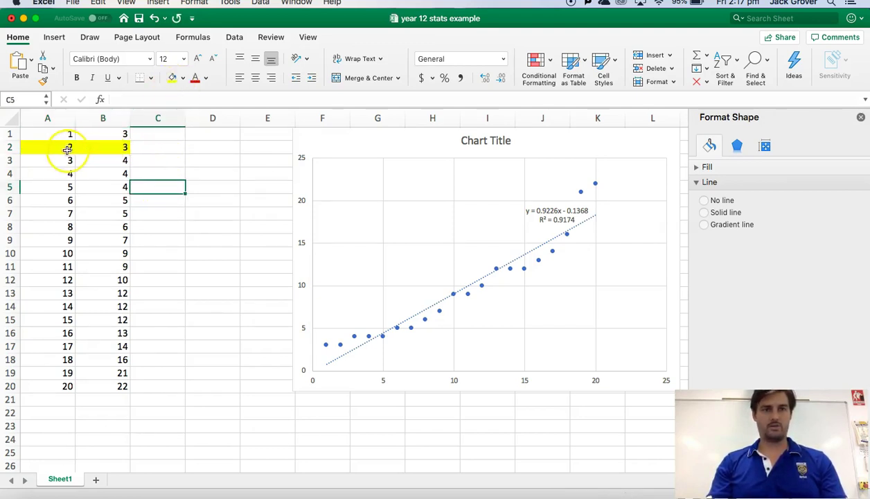
drag(62, 134, 93, 235)
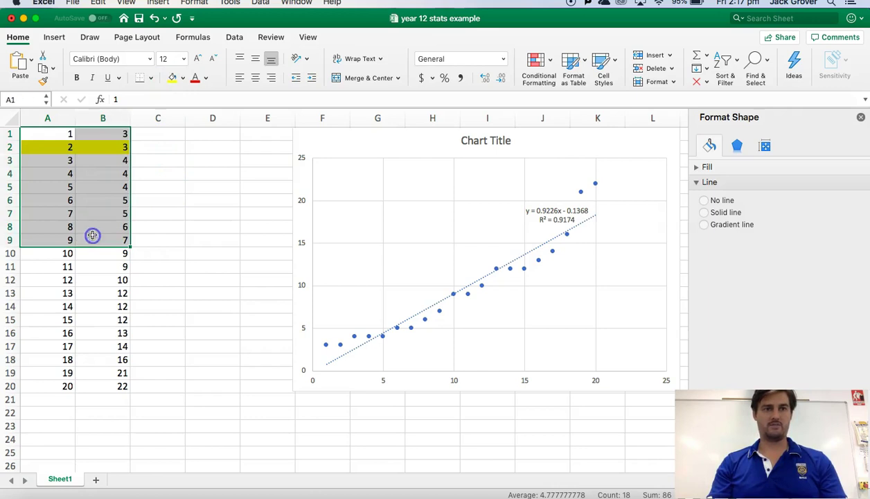
click(145, 148)
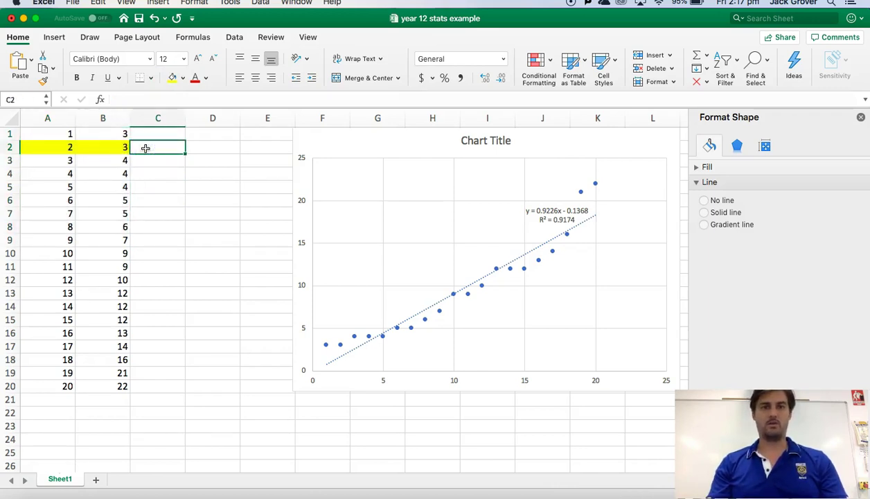
- Change the fill of cells A2:B2 to white
click(62, 148)
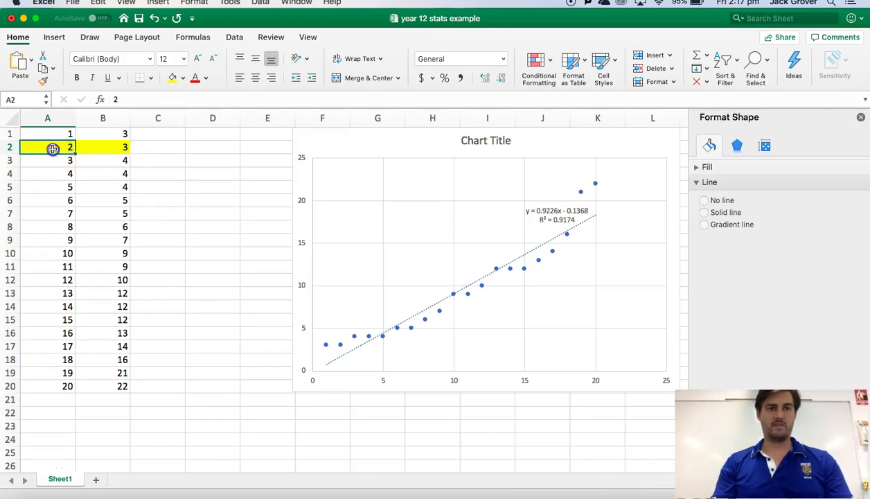
drag(50, 149, 101, 147)
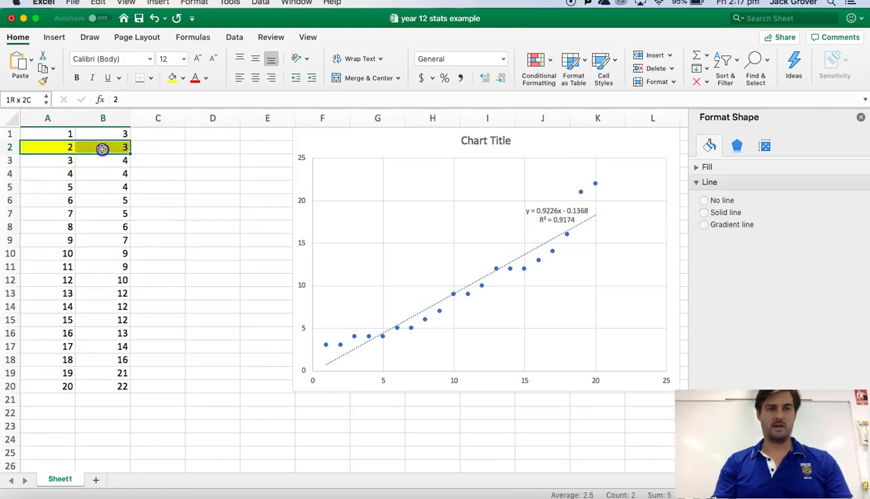
click(181, 78)
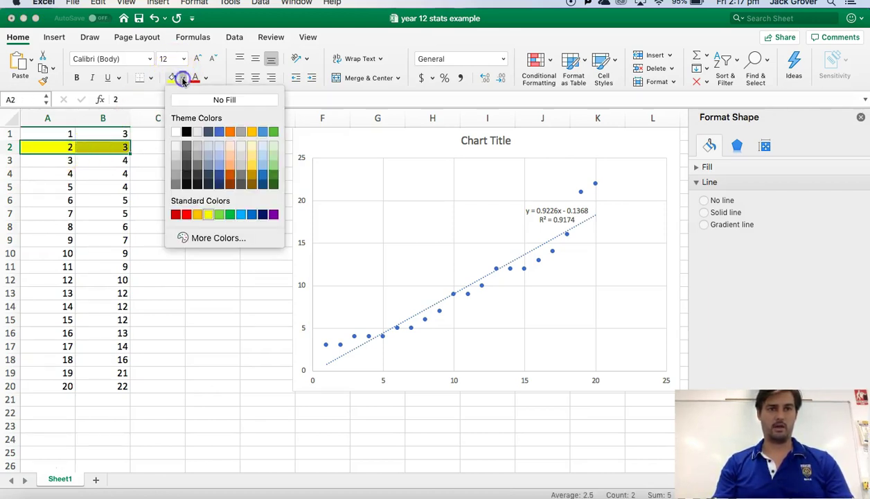
click(178, 132)
click(147, 149)
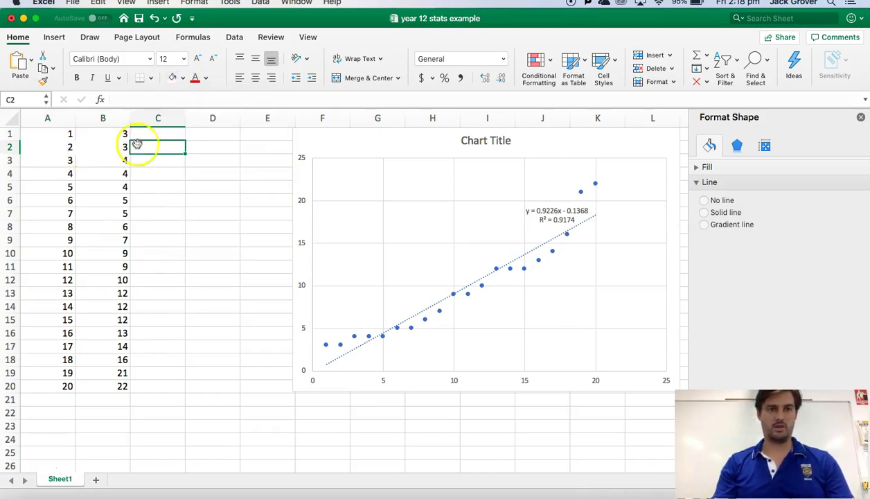
- Remove the fill colour from cells A2:B2 so they have no fill
drag(70, 147, 103, 149)
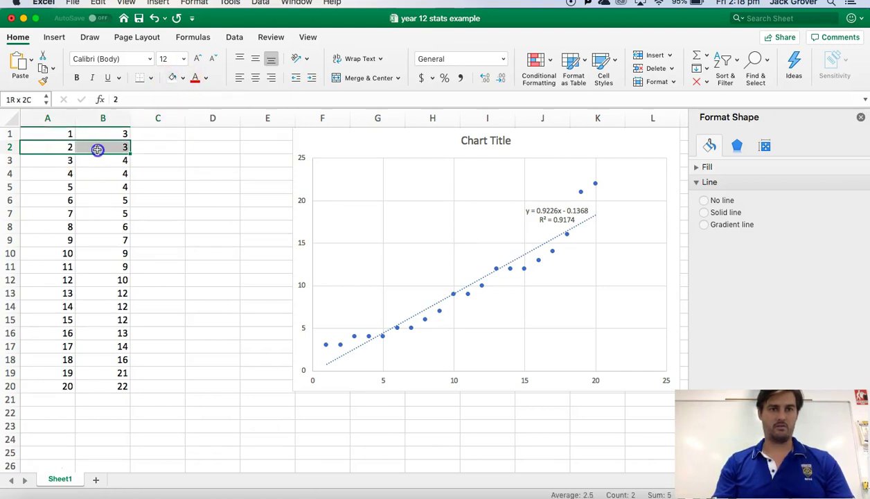
click(182, 78)
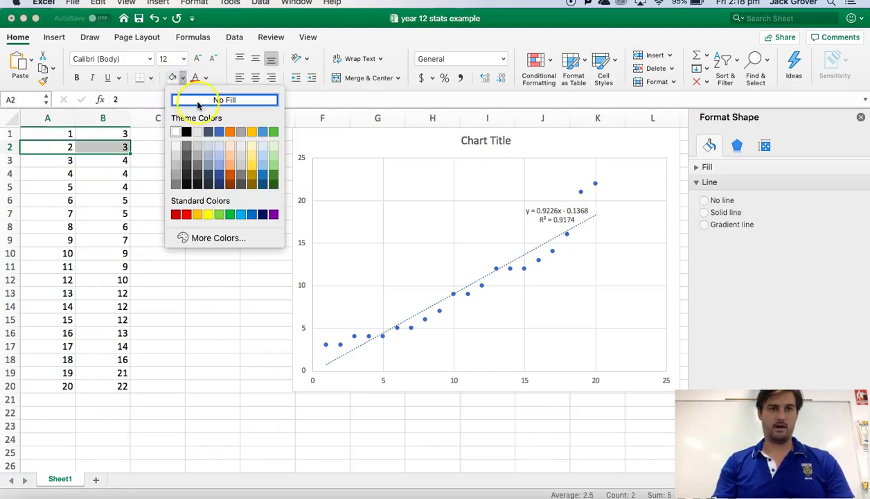
click(195, 101)
click(153, 150)
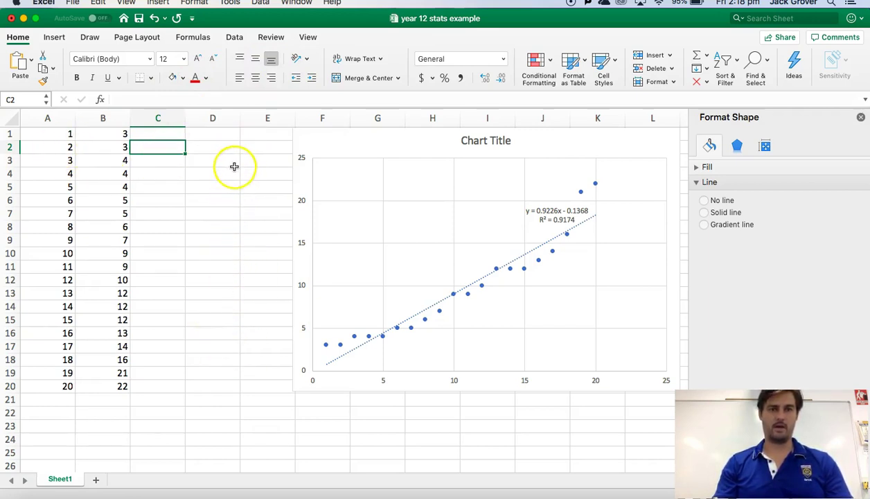
- Set the font colour of cells A2:B2 to gold
drag(67, 152, 101, 147)
click(207, 79)
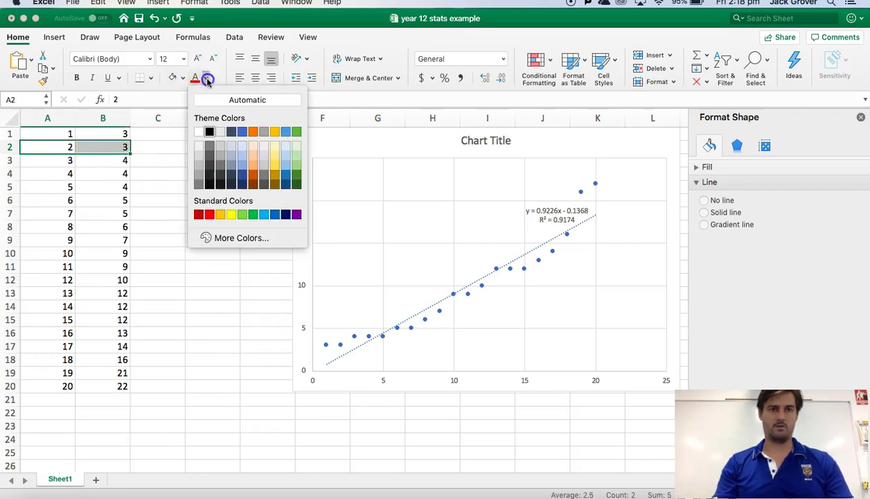
click(275, 132)
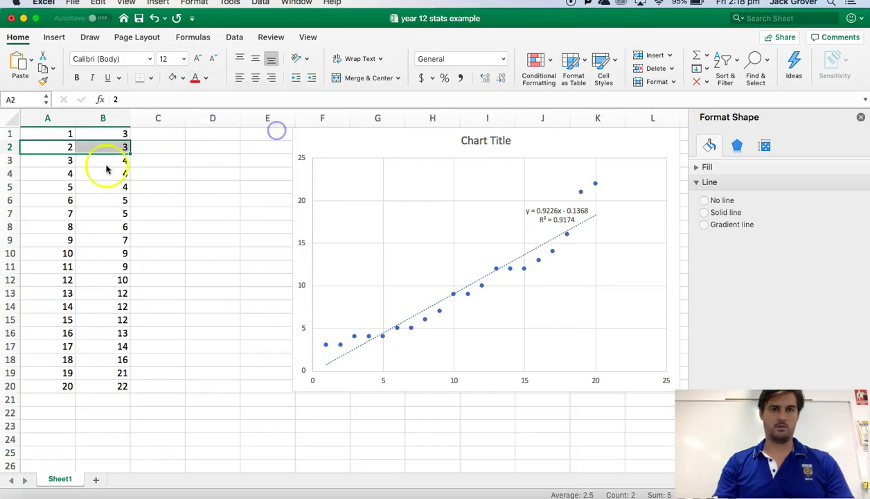
click(200, 79)
- Change the font colour of cells A2:B2 to black
drag(55, 149, 102, 147)
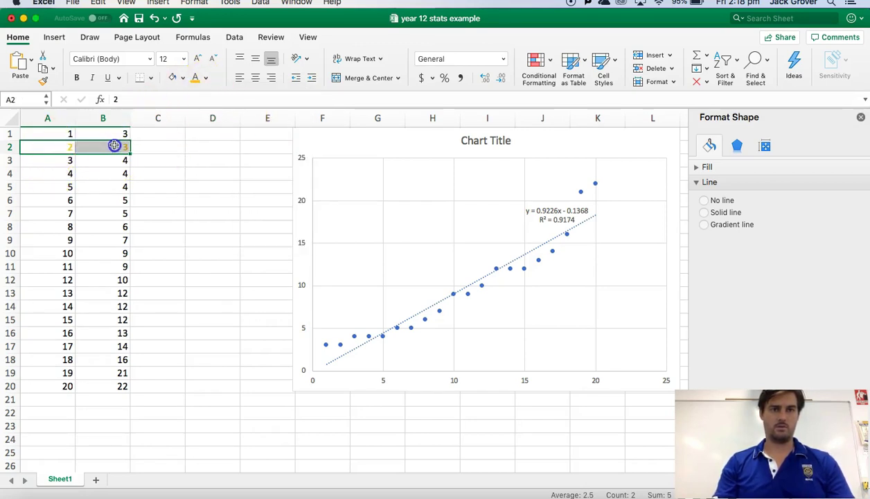
click(206, 78)
click(212, 132)
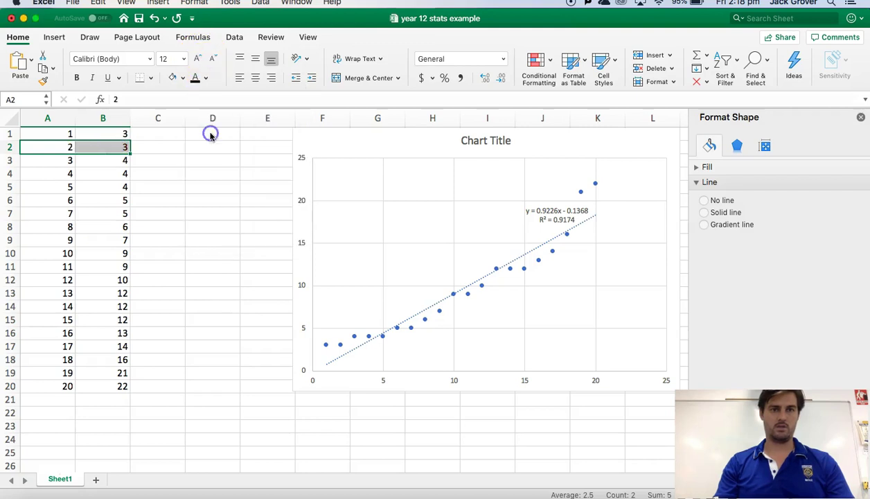
- Highlight the data pairs in A2:B2, A5:B5, A8:B8 and A11:B11 with a yellow fill
drag(56, 147, 99, 147)
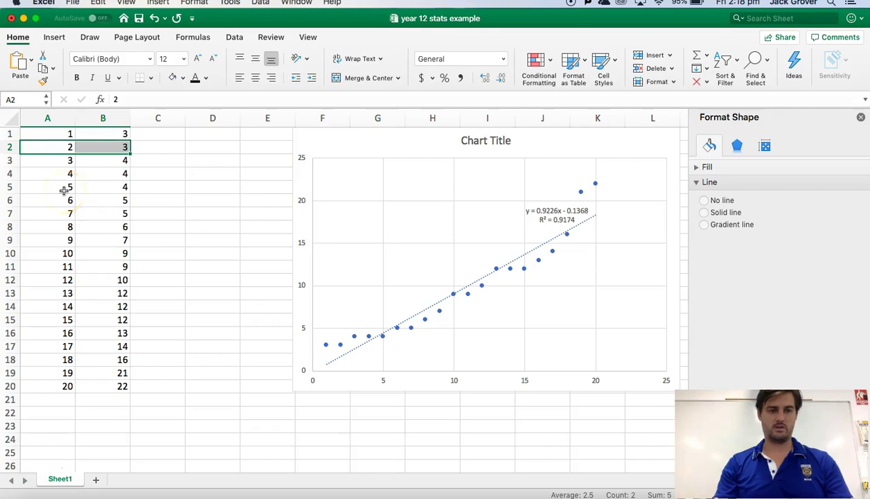
drag(62, 187, 87, 189)
super+click(66, 226)
drag(79, 226, 93, 226)
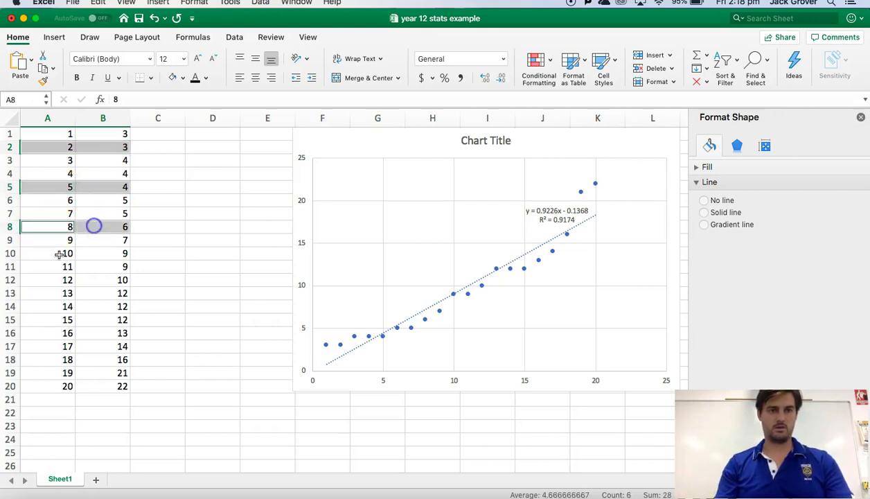
drag(43, 267, 95, 268)
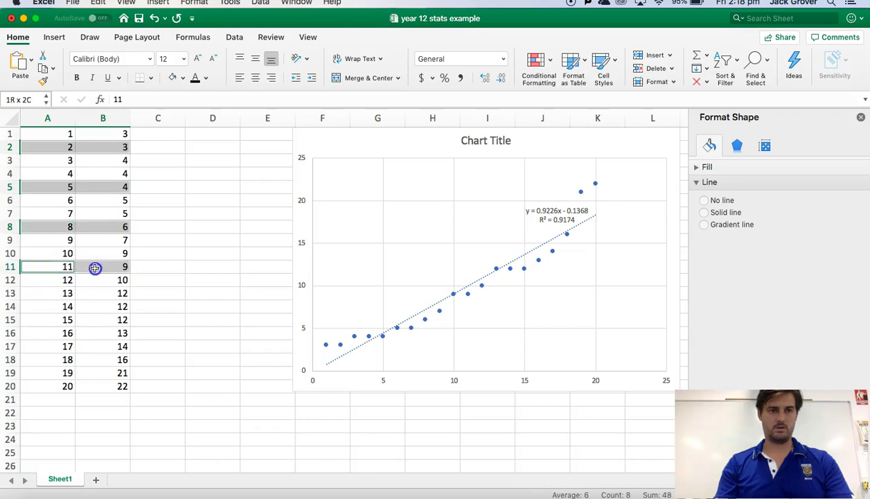
click(183, 78)
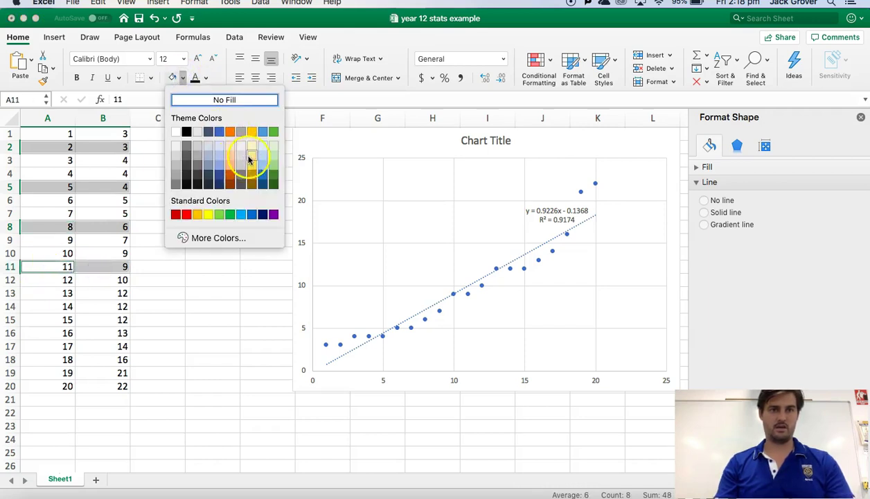
click(207, 216)
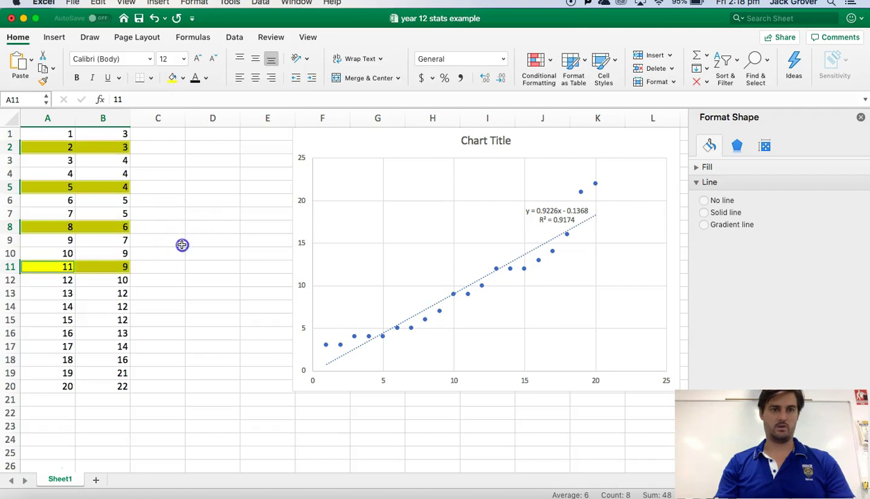
click(177, 240)
- Insert an X Y (Scatter) chart from only the yellow data pairs in rows 2, 5, 8 and 11
drag(58, 147, 98, 149)
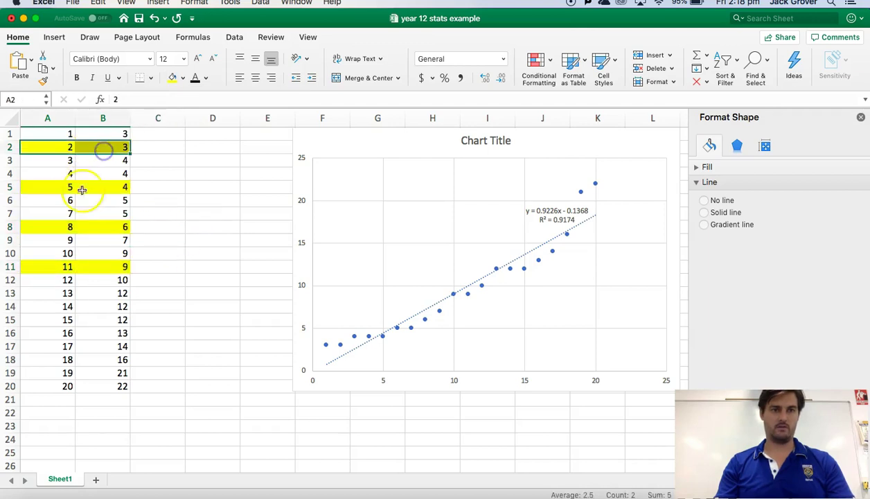
drag(59, 193, 85, 192)
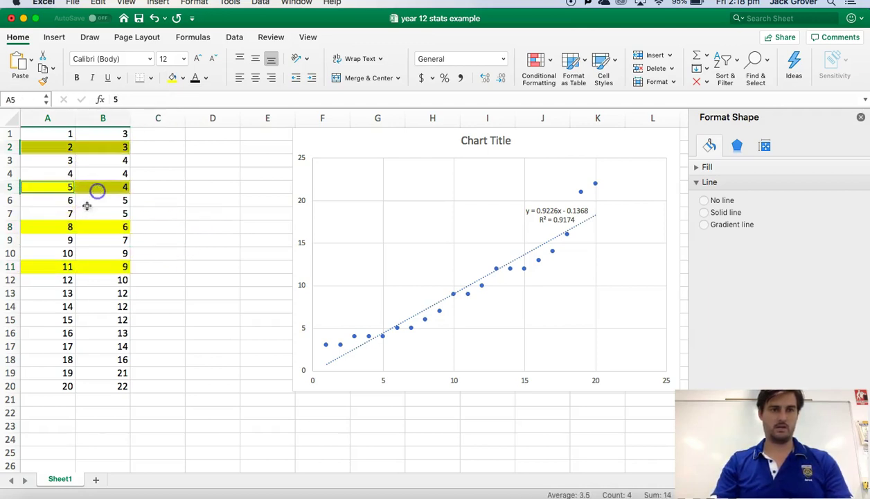
drag(68, 226, 113, 227)
click(58, 269)
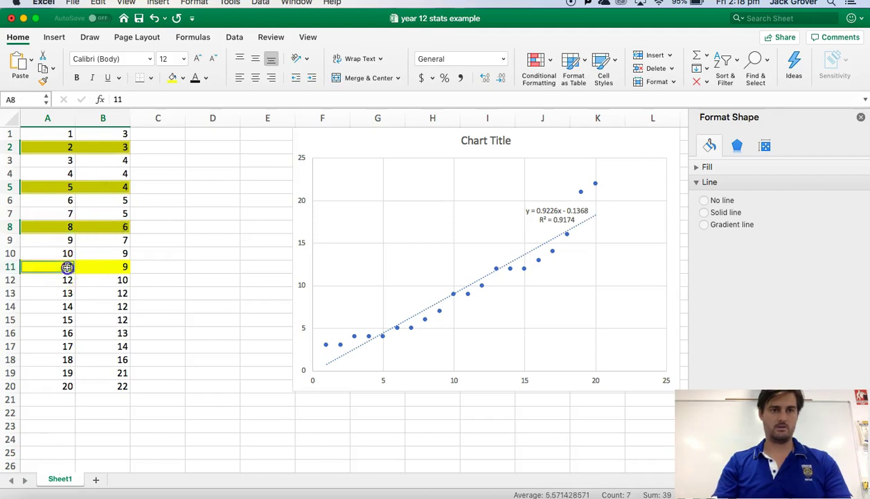
drag(58, 270, 111, 264)
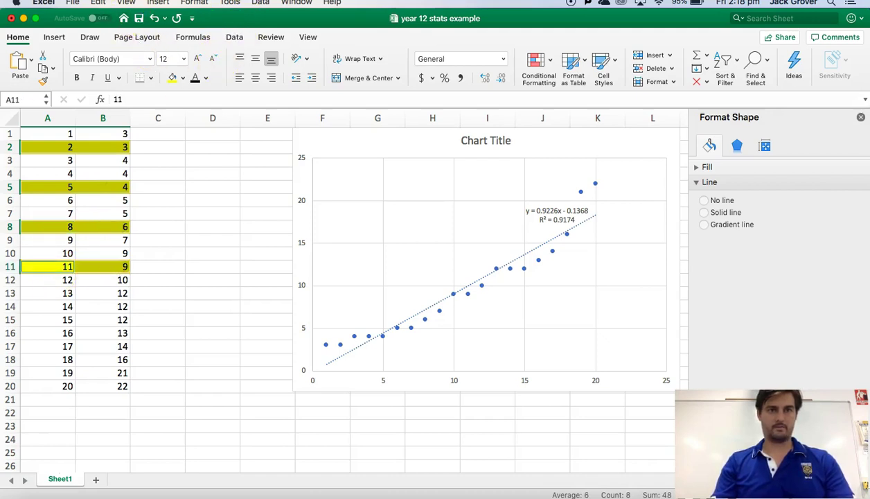
click(158, 3)
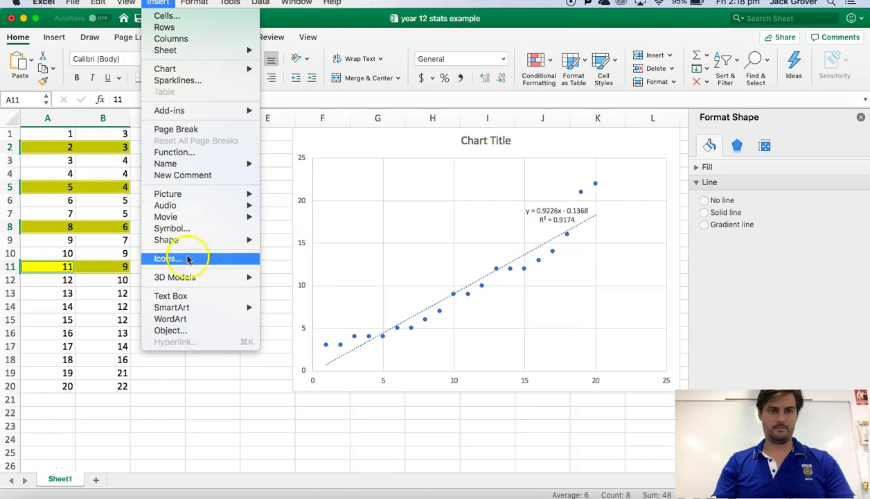
mouse_move(229, 69)
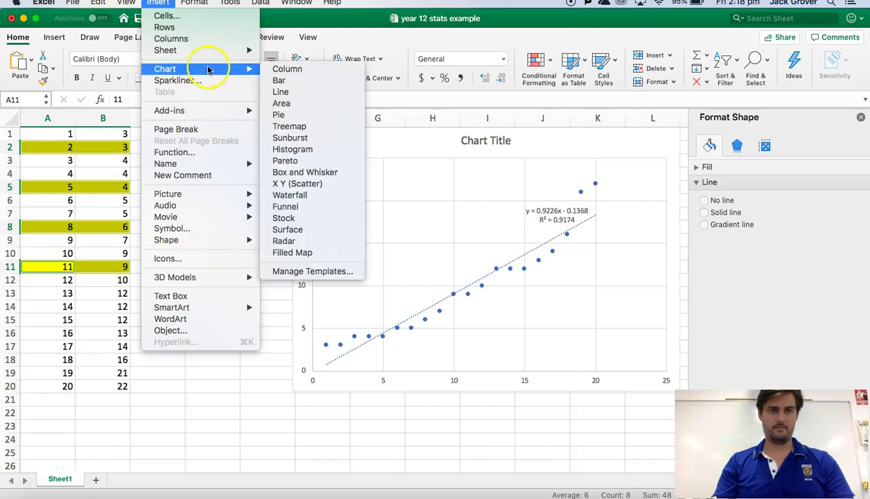
click(295, 184)
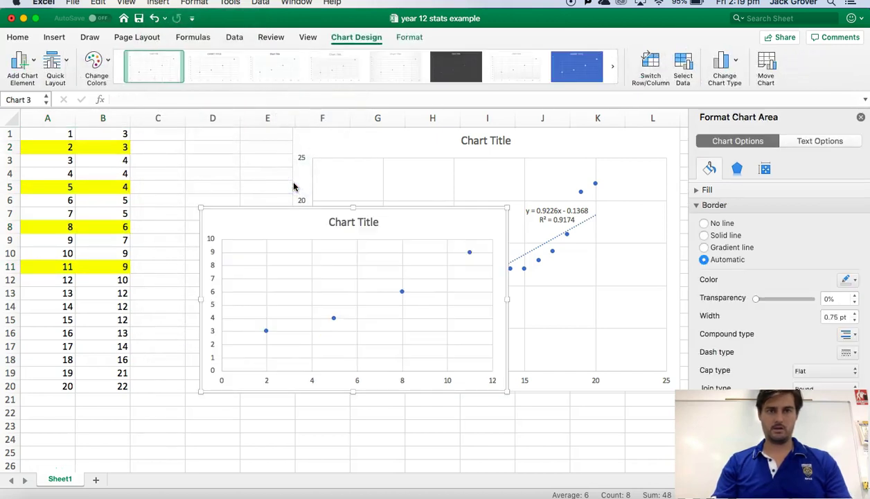
- Delete the new scatter chart made from the highlighted data pairs
click(244, 224)
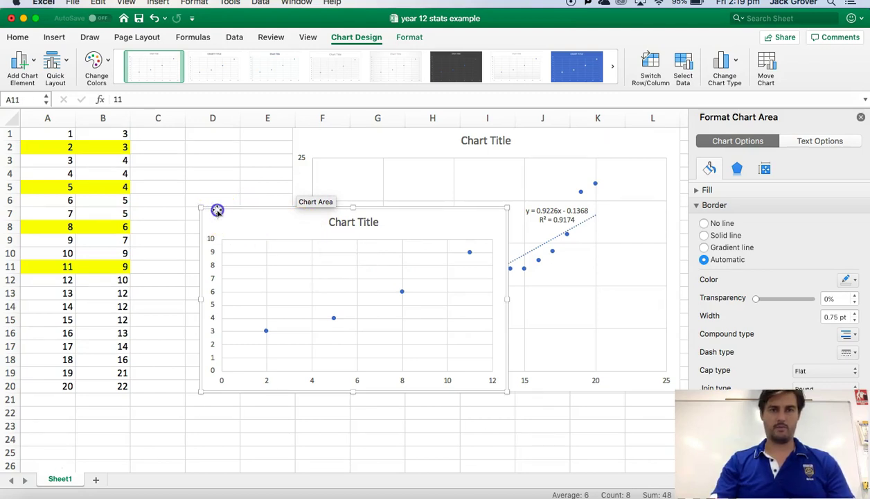
key(Delete)
click(218, 212)
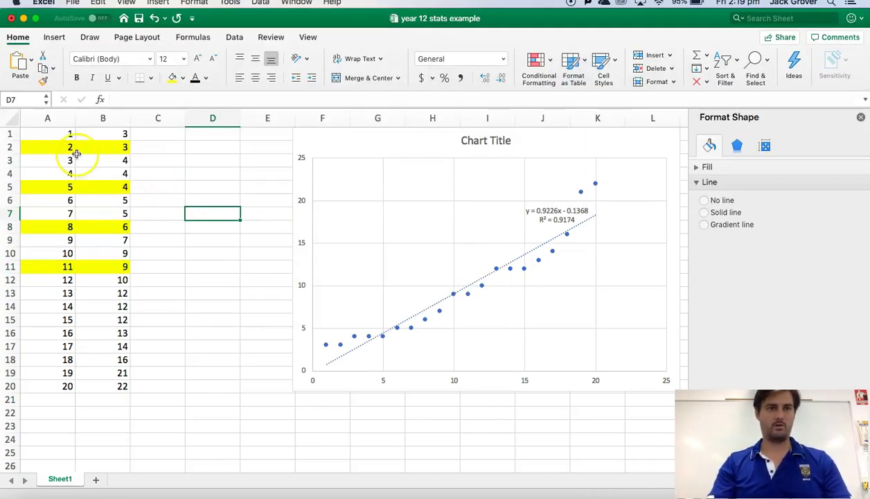
- Undo the yellow highlighting of the four data pairs and the font colour changes in A2:B2
click(155, 22)
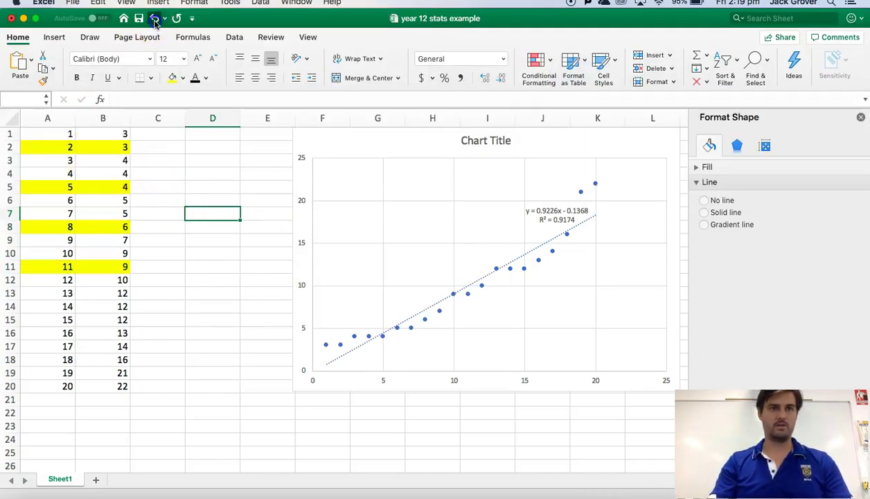
click(155, 22)
click(155, 22)
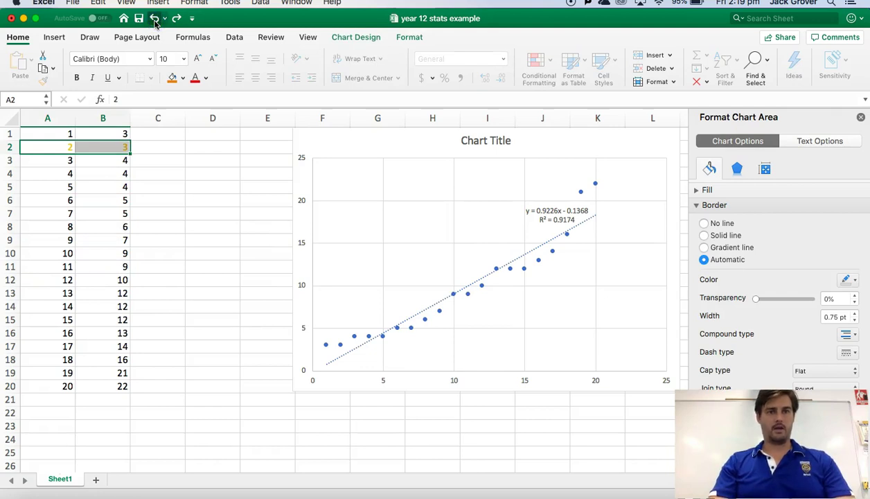
click(155, 22)
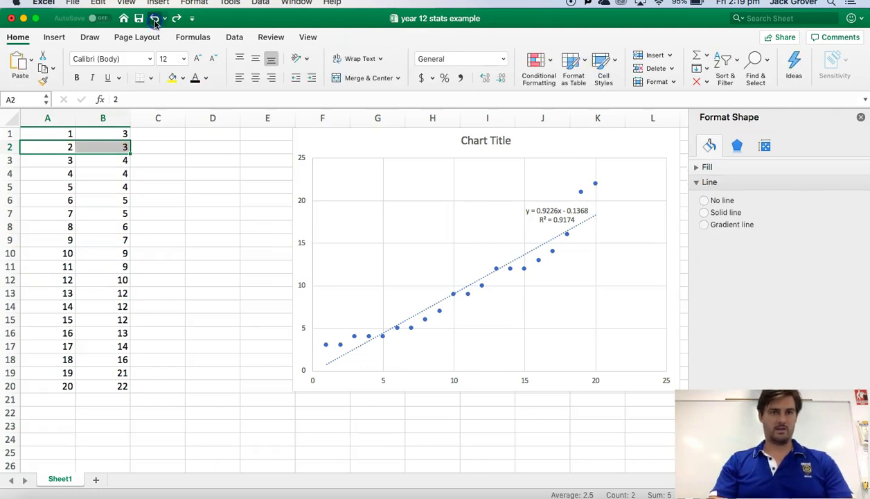
click(169, 148)
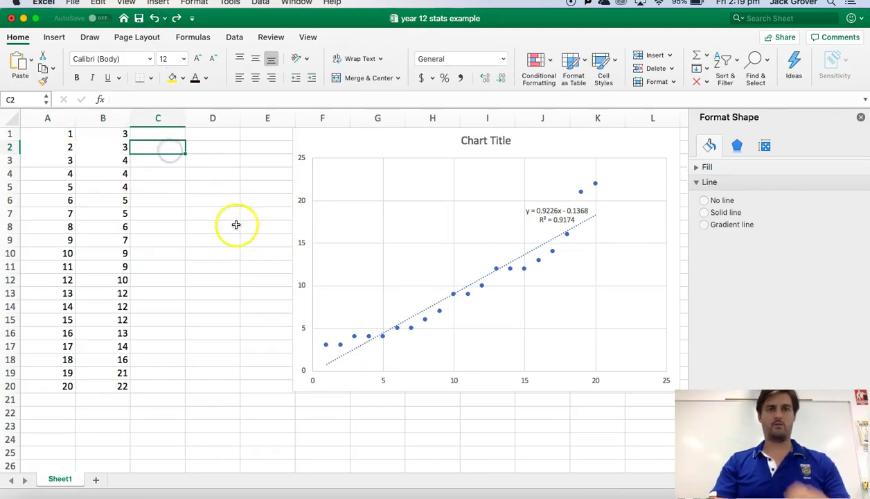
click(177, 19)
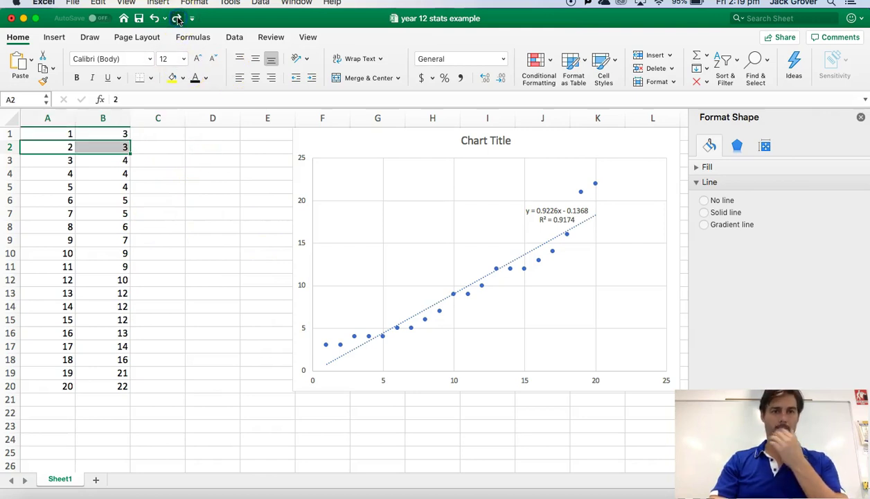
- Move the scatter chart closer to the data table, starting in column D around row 3
drag(405, 151, 340, 175)
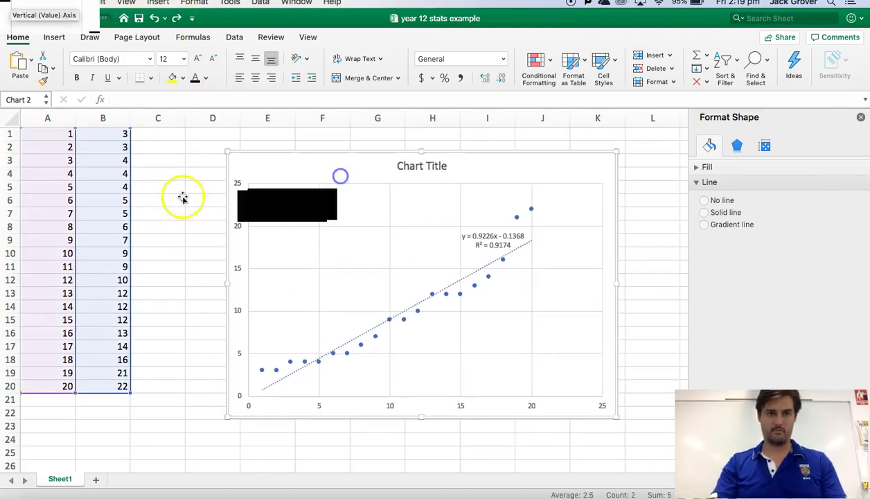
click(59, 162)
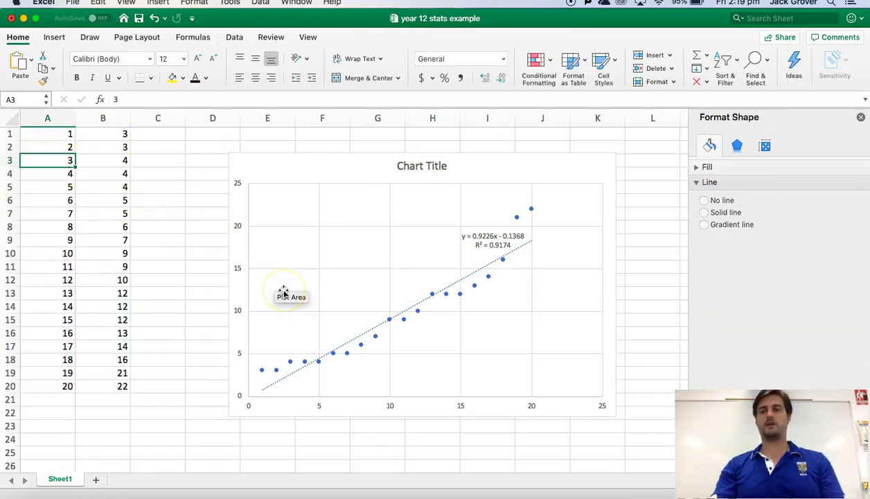
- Replace the chart title with "Pigeons Vs Turtles"
click(585, 170)
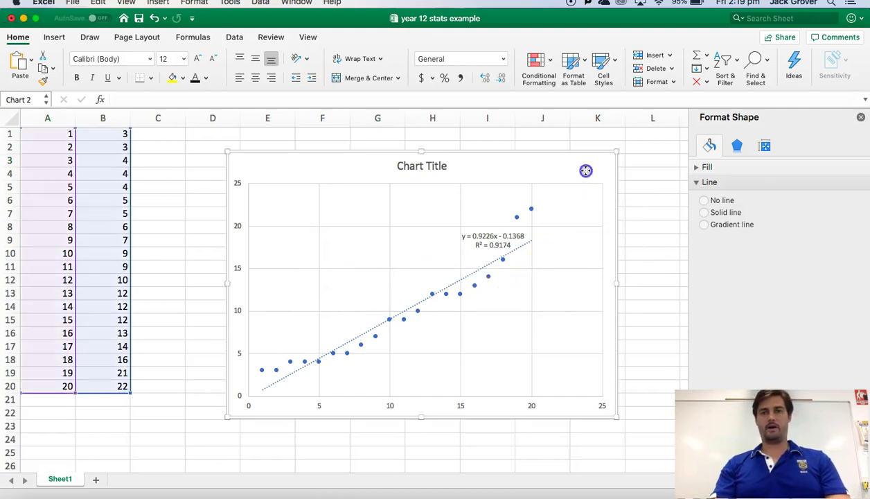
click(433, 166)
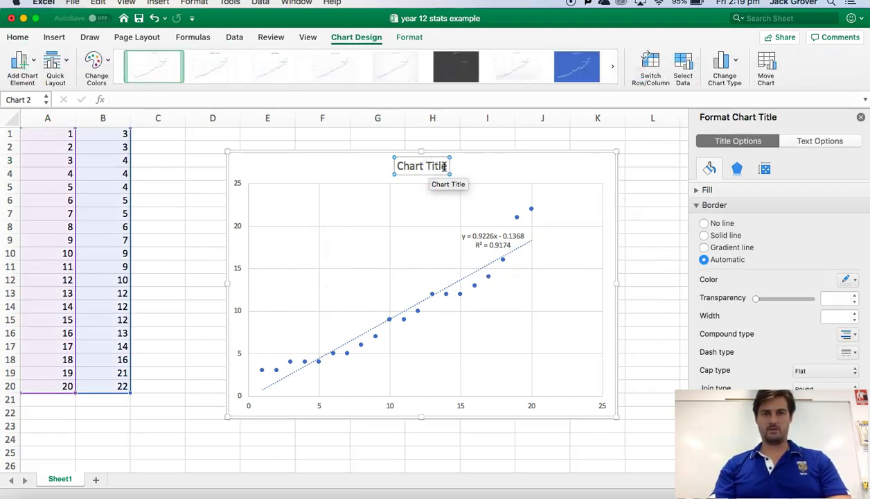
click(445, 166)
triple_click(445, 166)
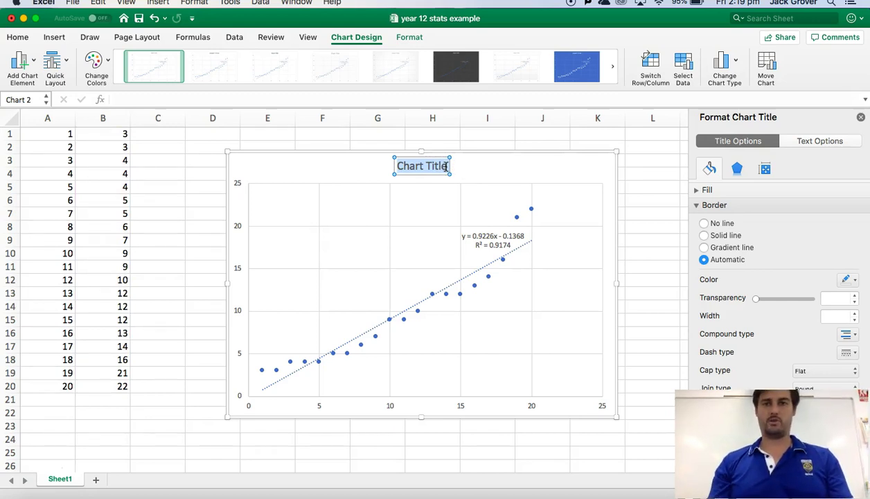
text(P)
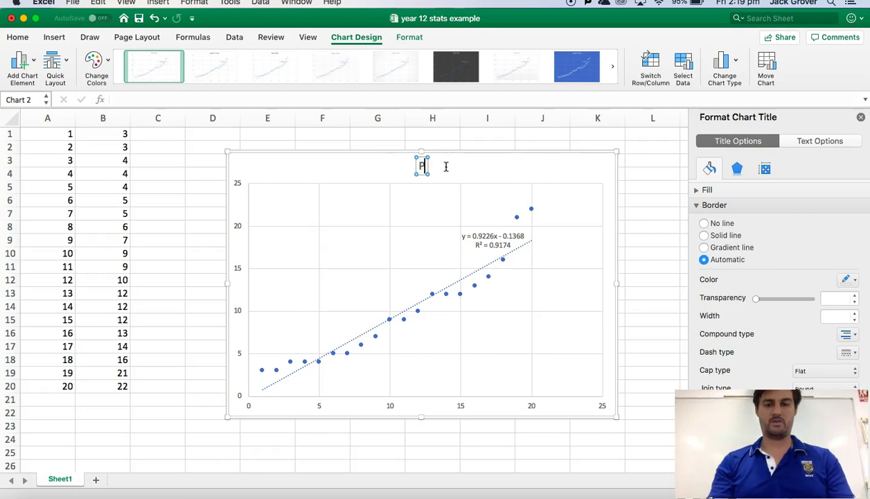
text(igeons Vs)
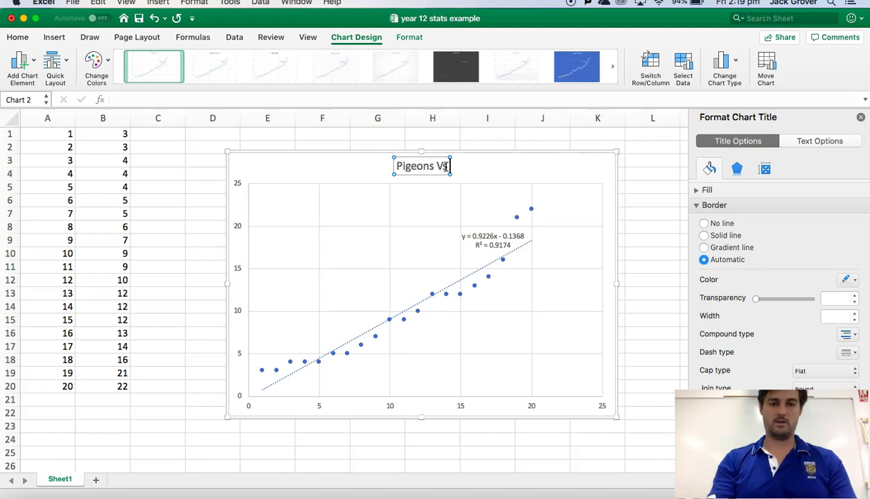
text( Turtles)
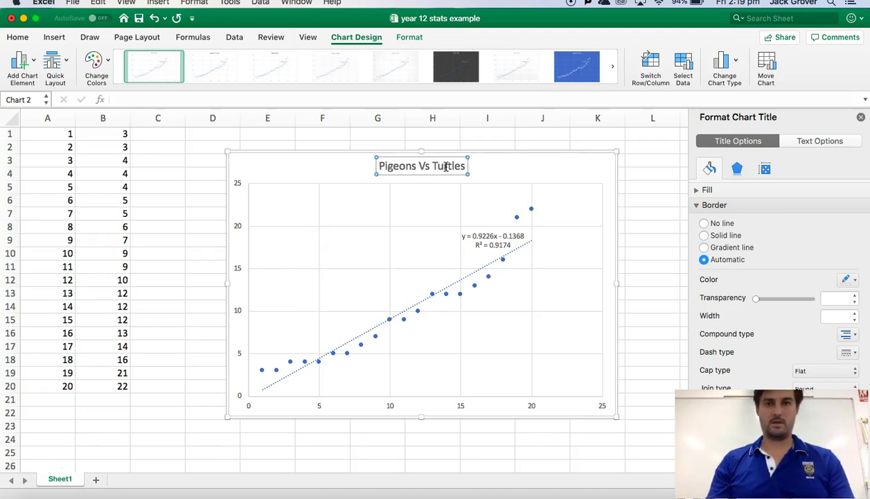
click(349, 168)
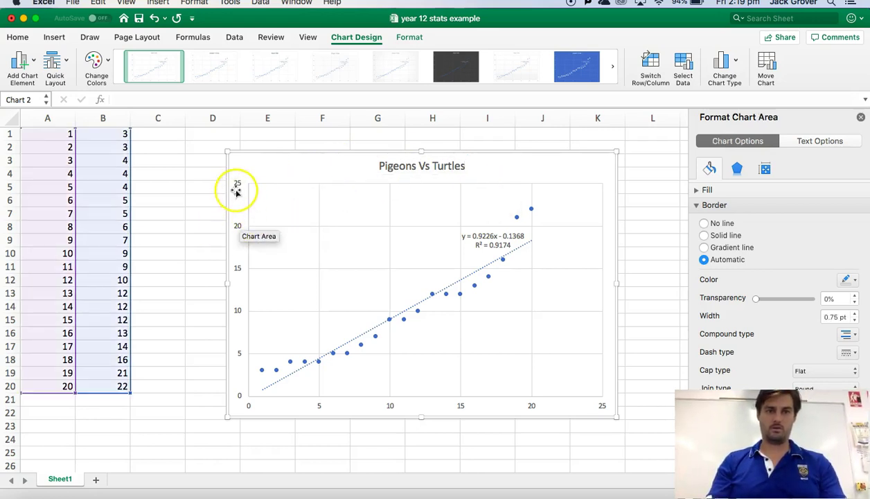
- Add a primary horizontal axis title to the scatter chart and set its text to "Turtles"
click(237, 182)
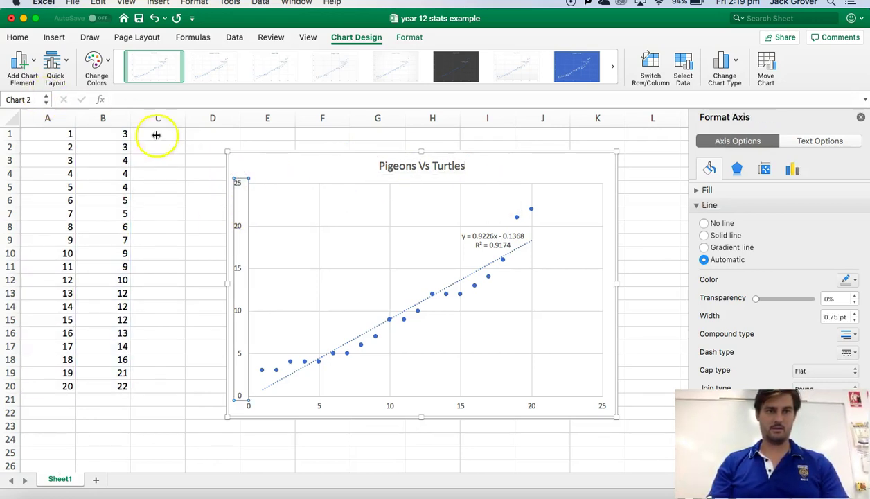
click(34, 66)
mouse_move(78, 118)
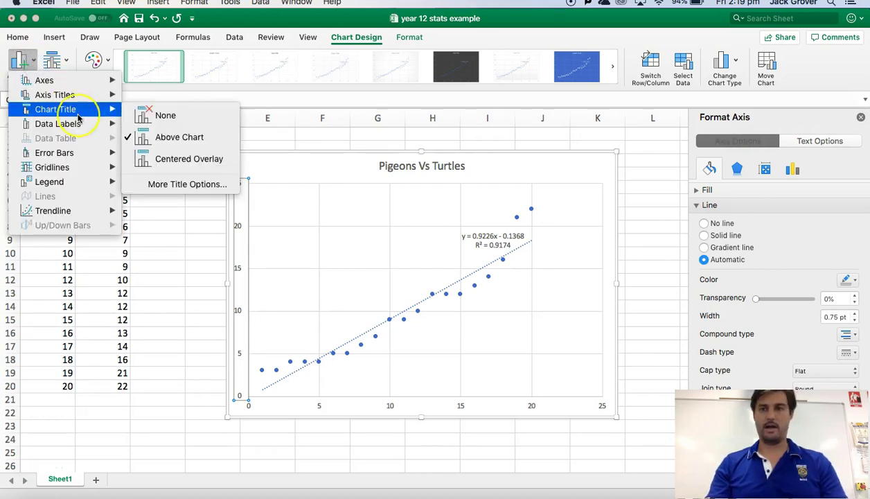
mouse_move(83, 97)
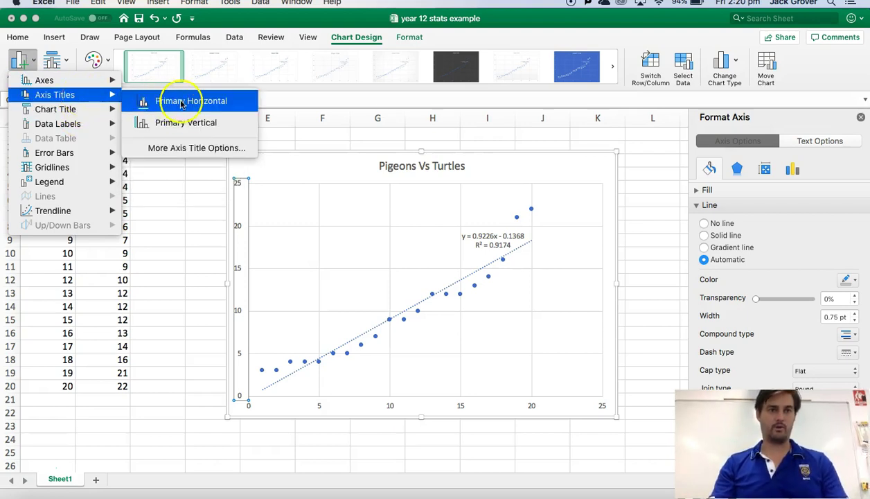
mouse_move(49, 84)
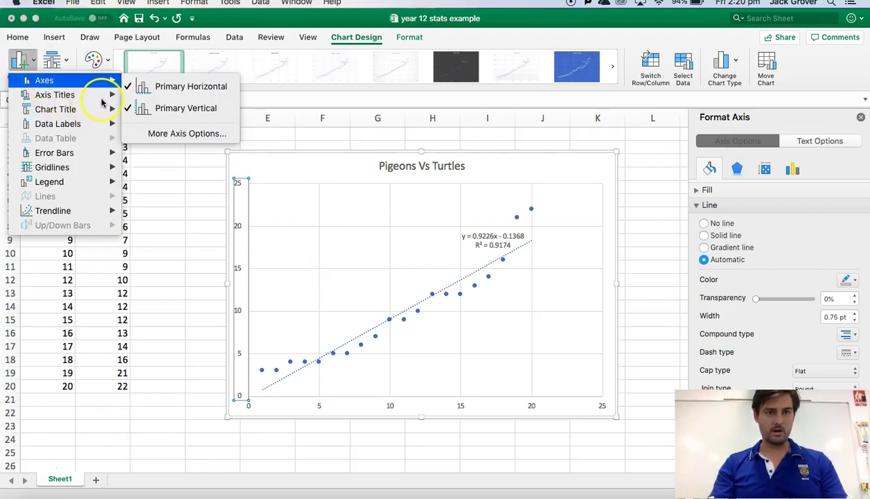
click(192, 103)
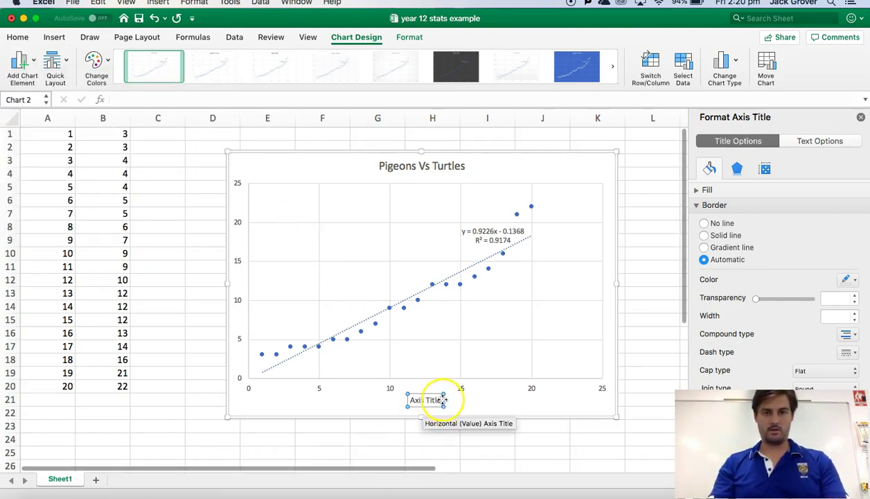
triple_click(438, 400)
text(P)
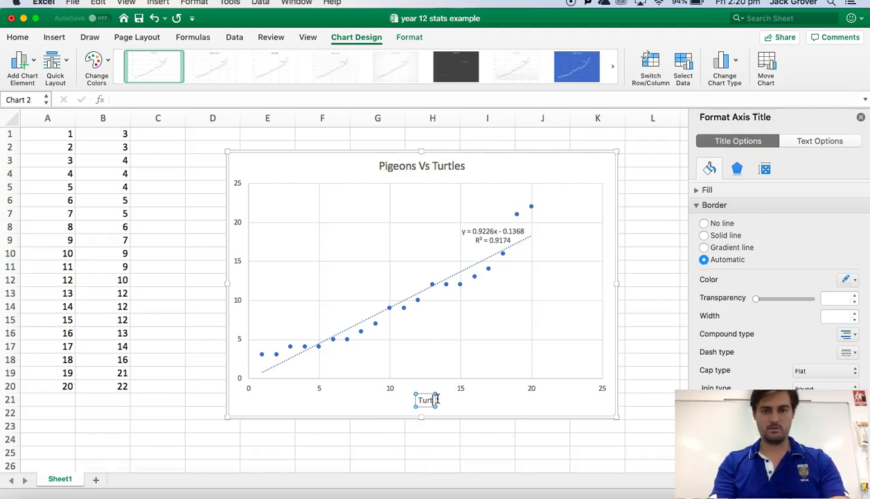
text(urtles)
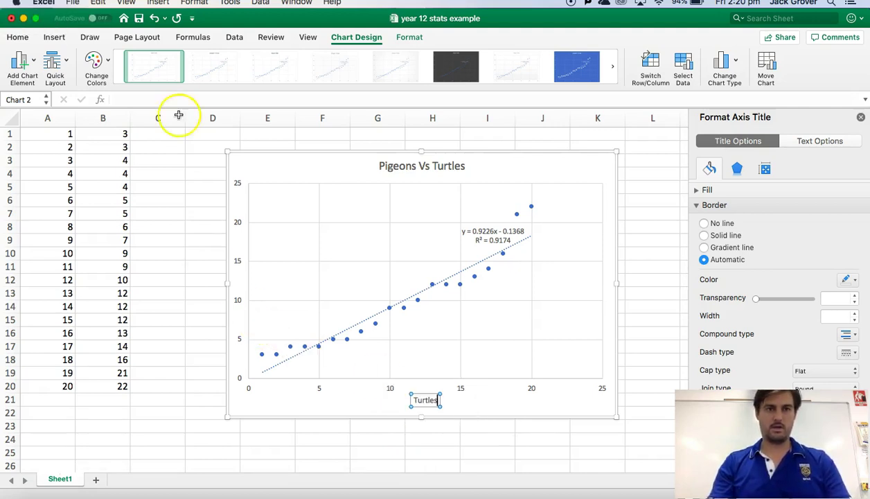
- Add a primary vertical axis title to the scatter chart and set its text to "Pigeons"
click(31, 64)
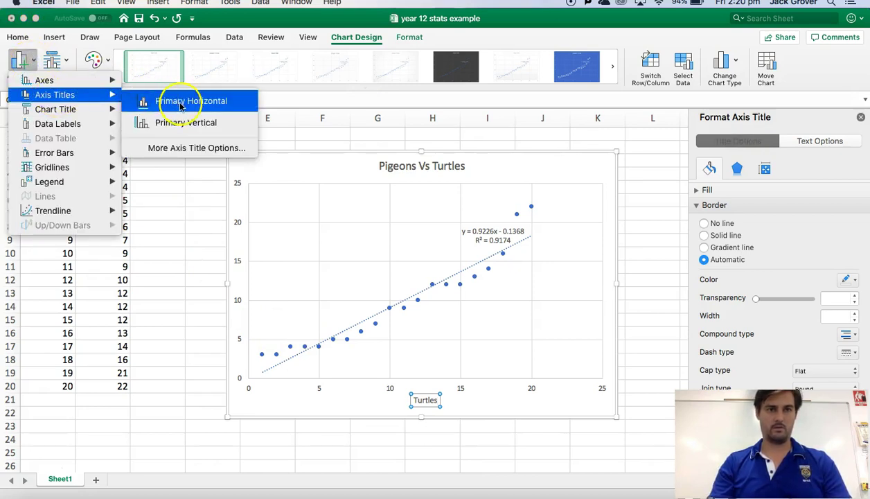
click(179, 122)
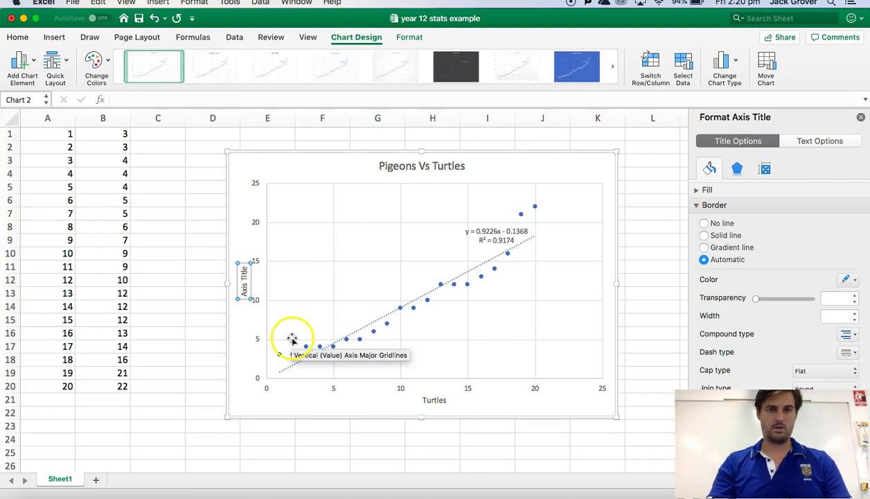
click(243, 290)
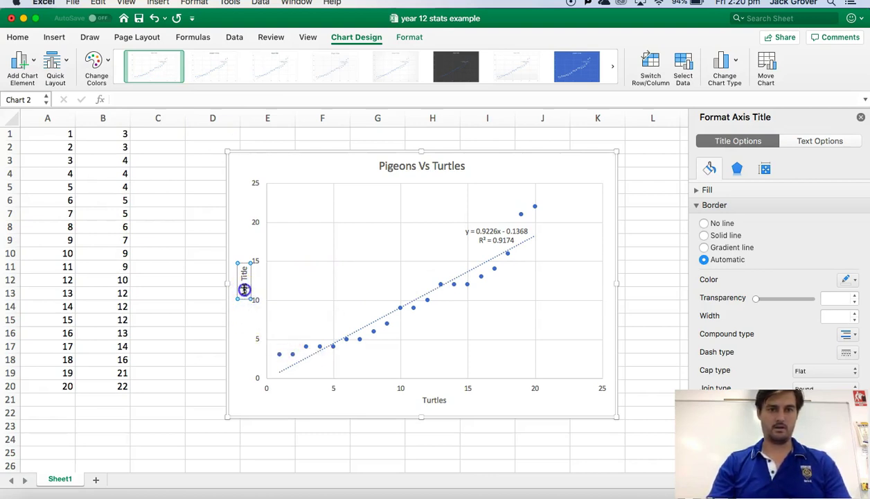
key(BackSpace)
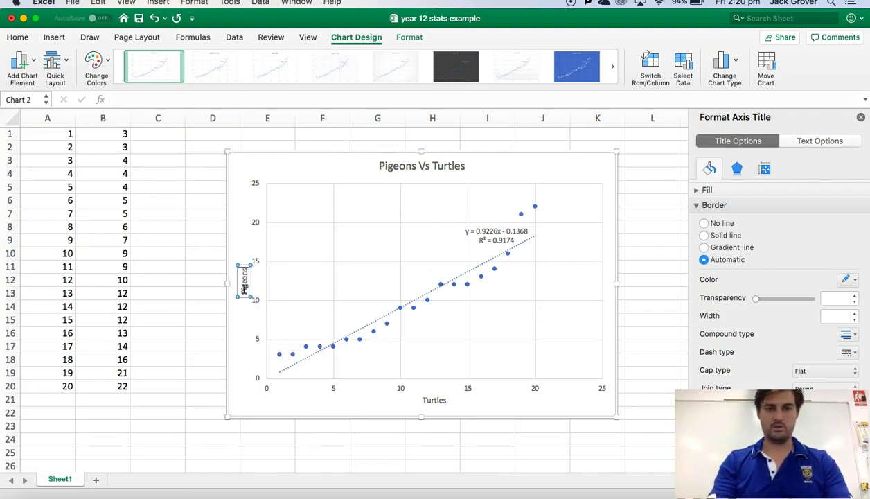
click(245, 332)
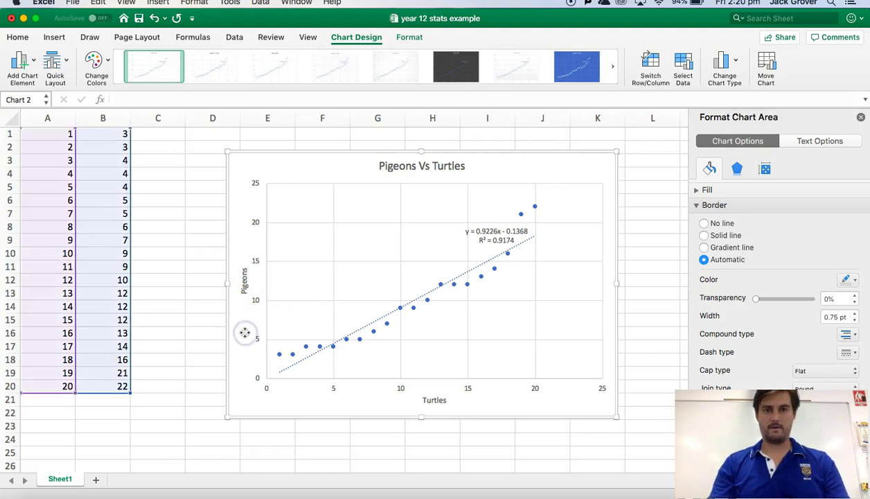
click(515, 237)
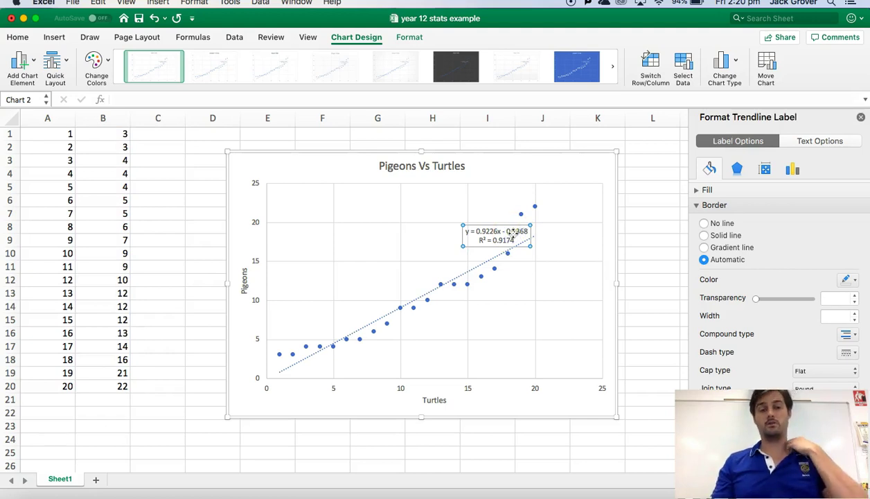
click(496, 156)
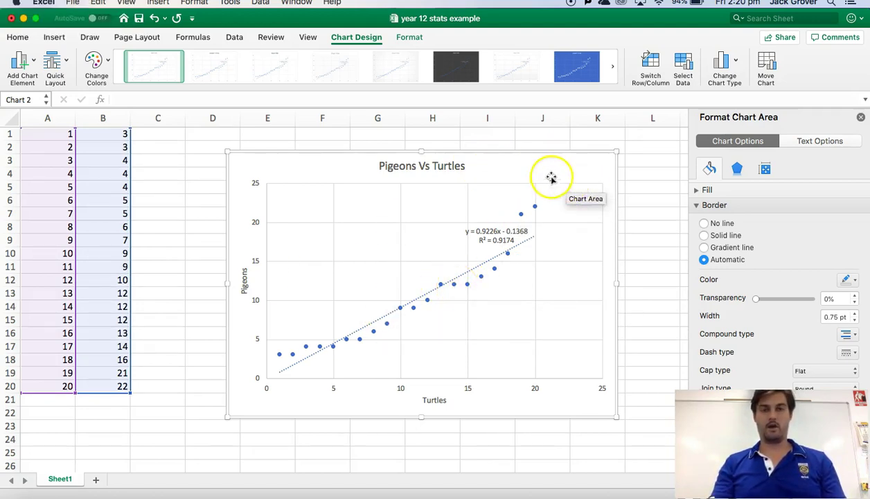
click(167, 201)
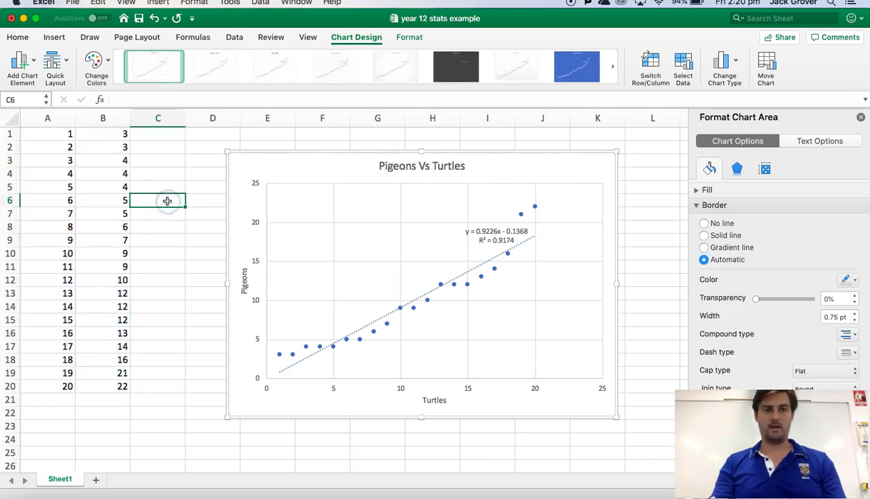
click(171, 176)
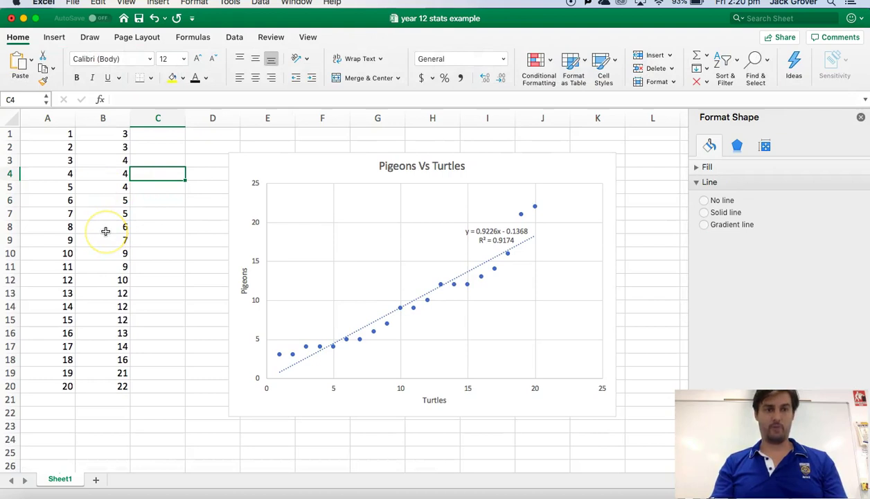
click(68, 138)
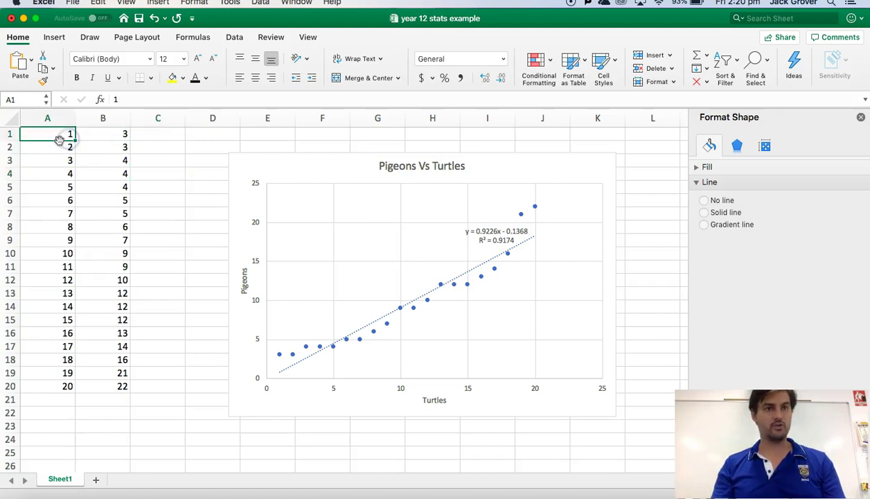